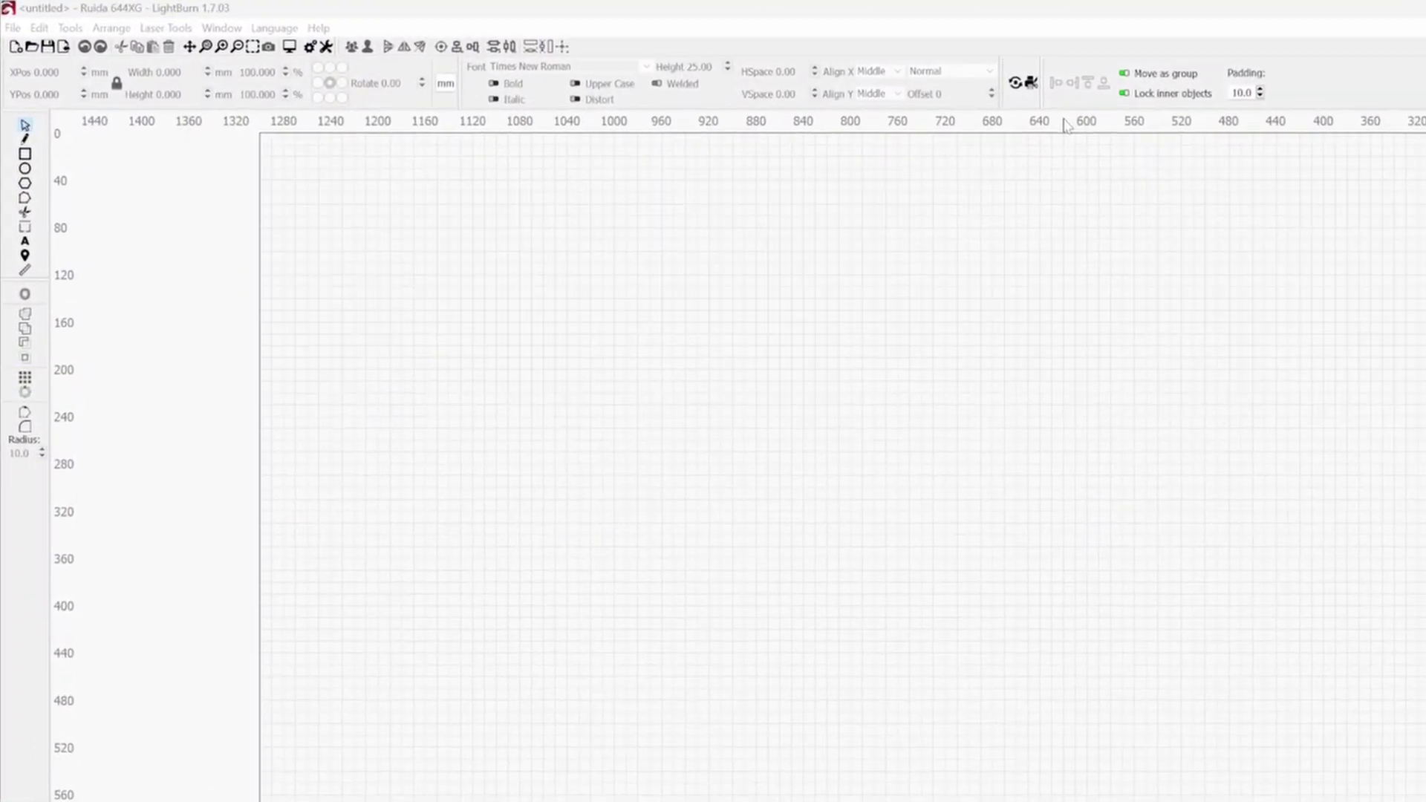
Open the Material Test Generator and load the Diode - Cut test preset after briefly trying CO2 - Cut.
click(186, 35)
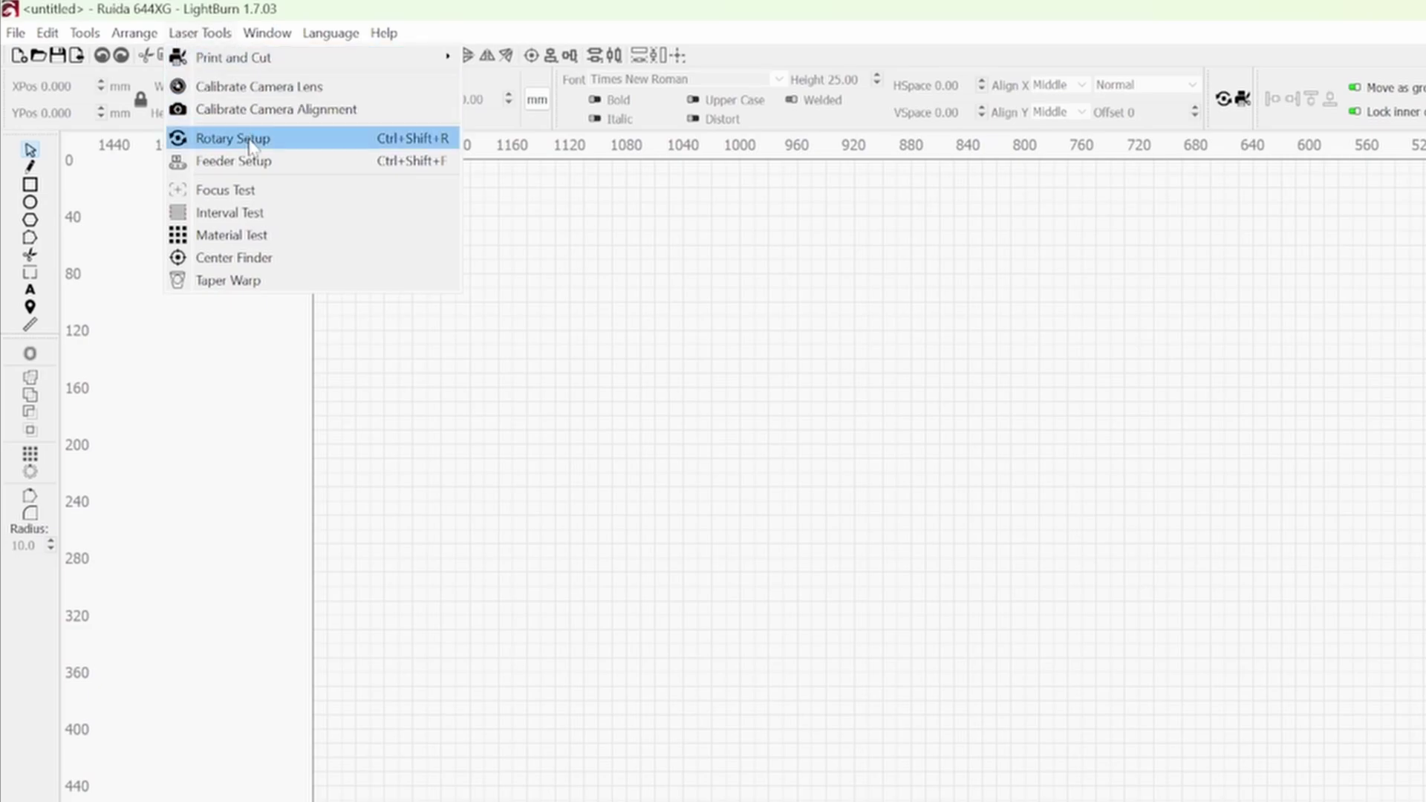
click(250, 236)
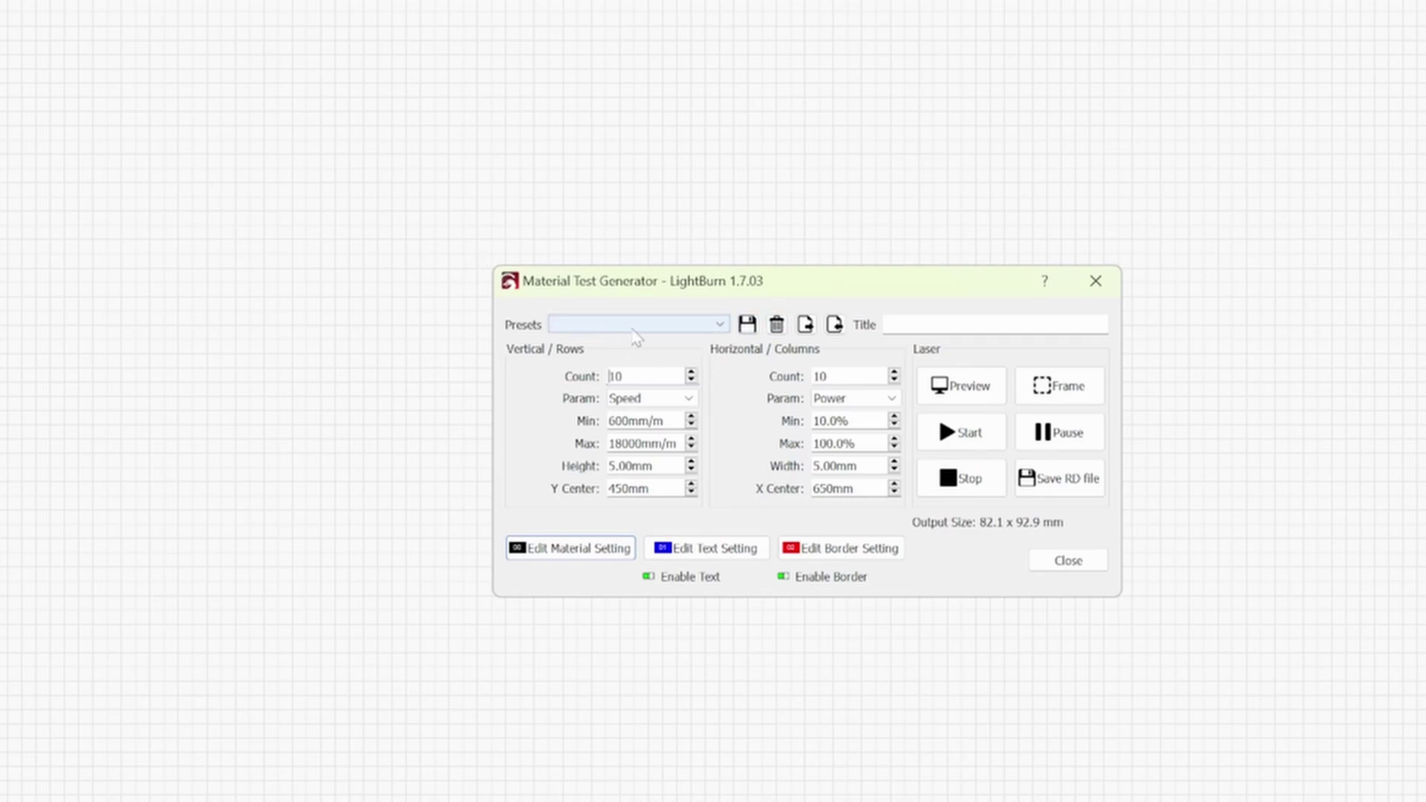
click(720, 327)
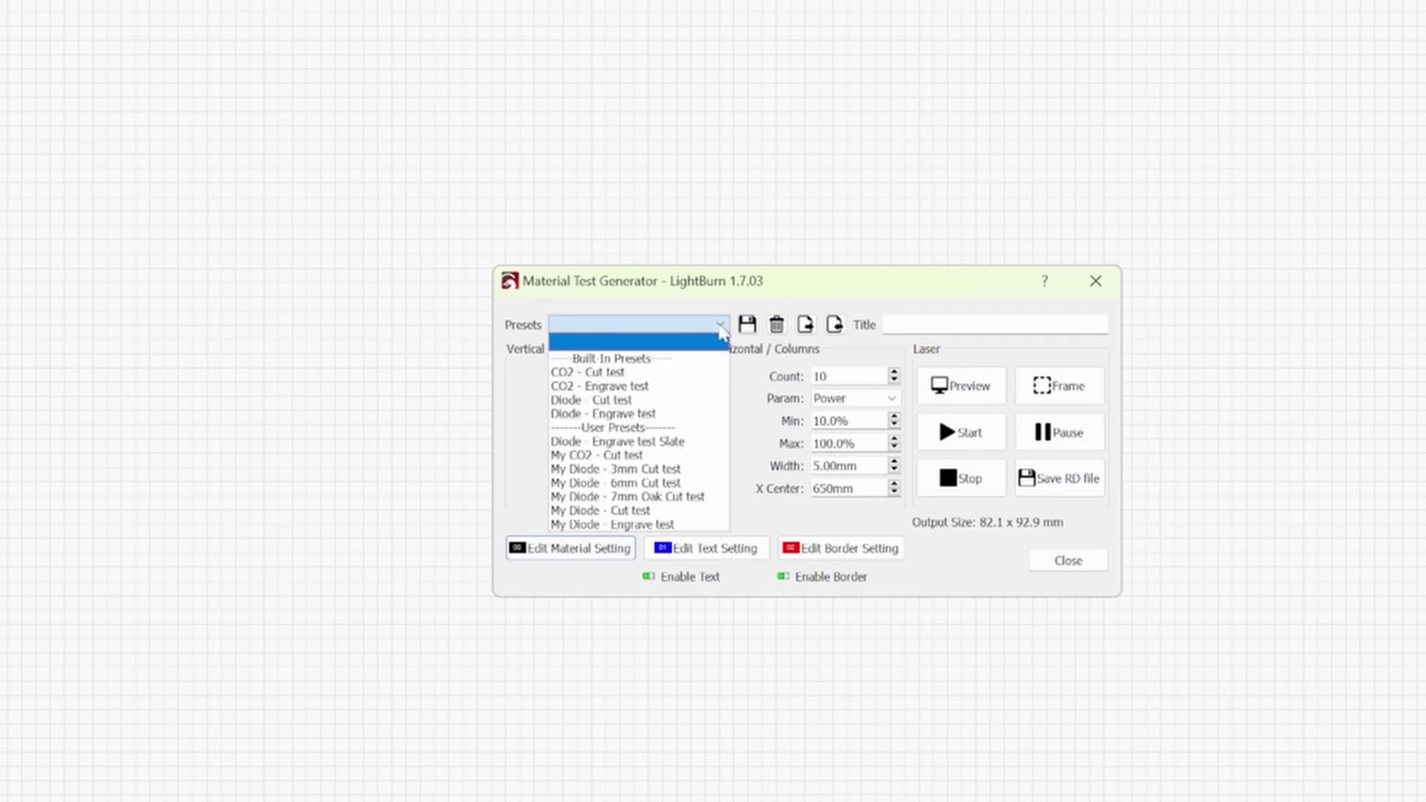
click(648, 401)
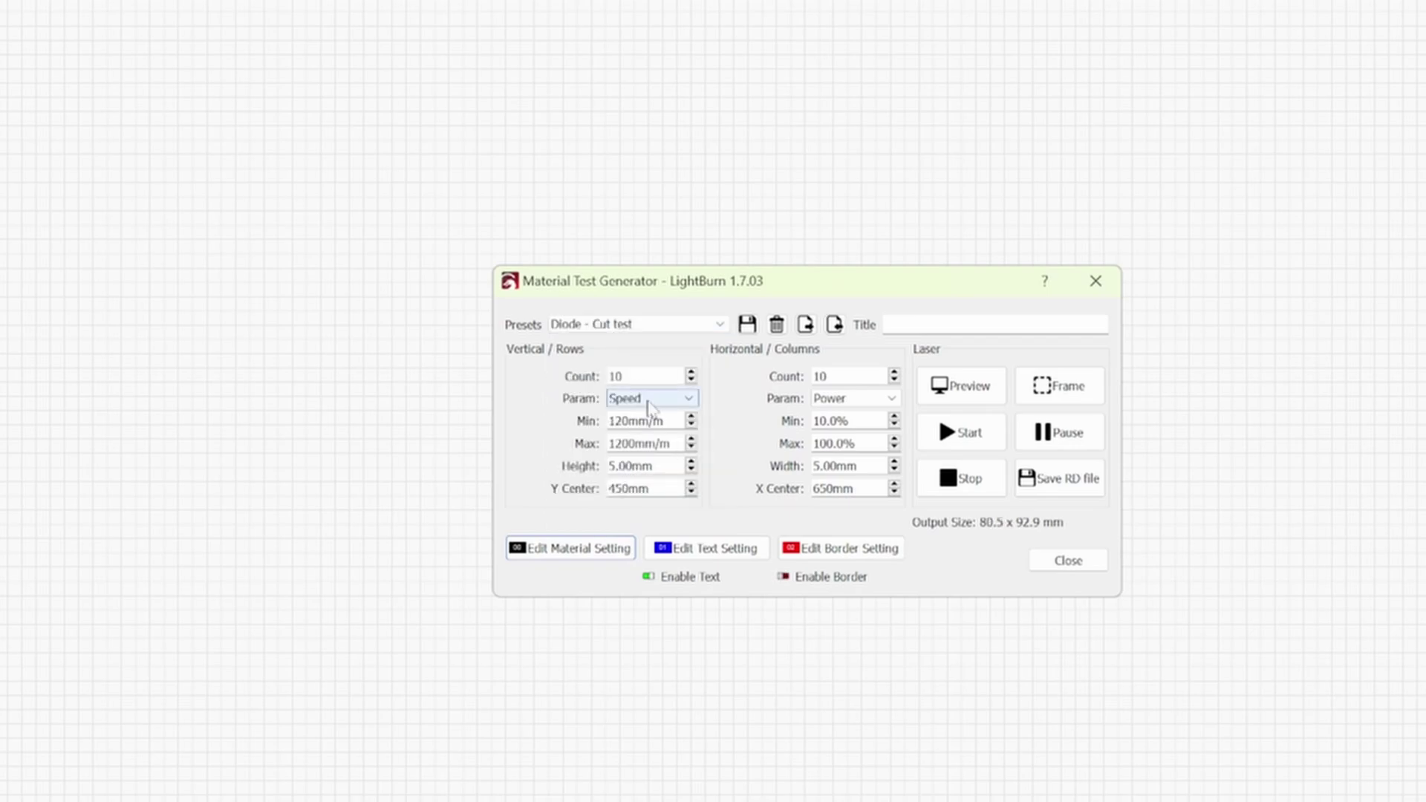
click(723, 325)
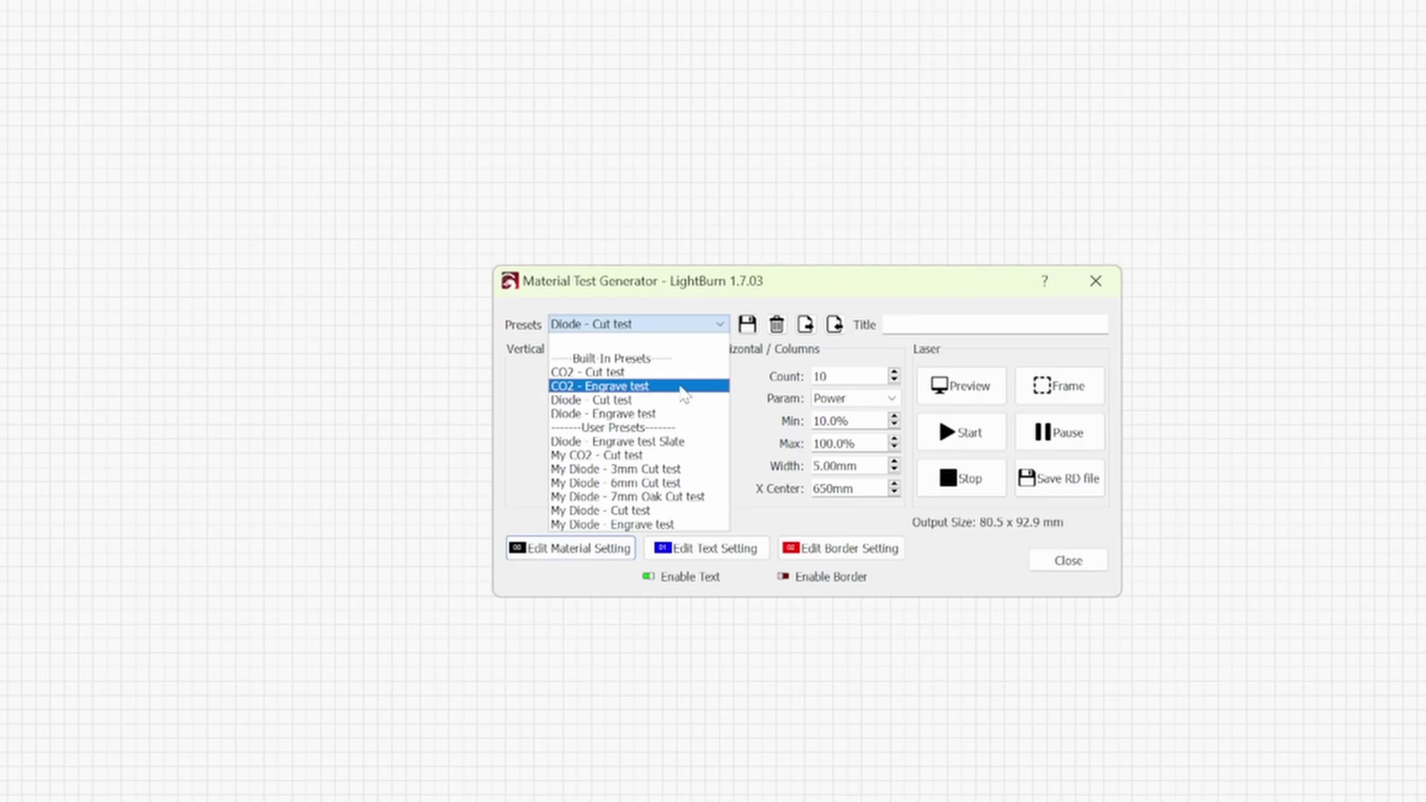
click(674, 373)
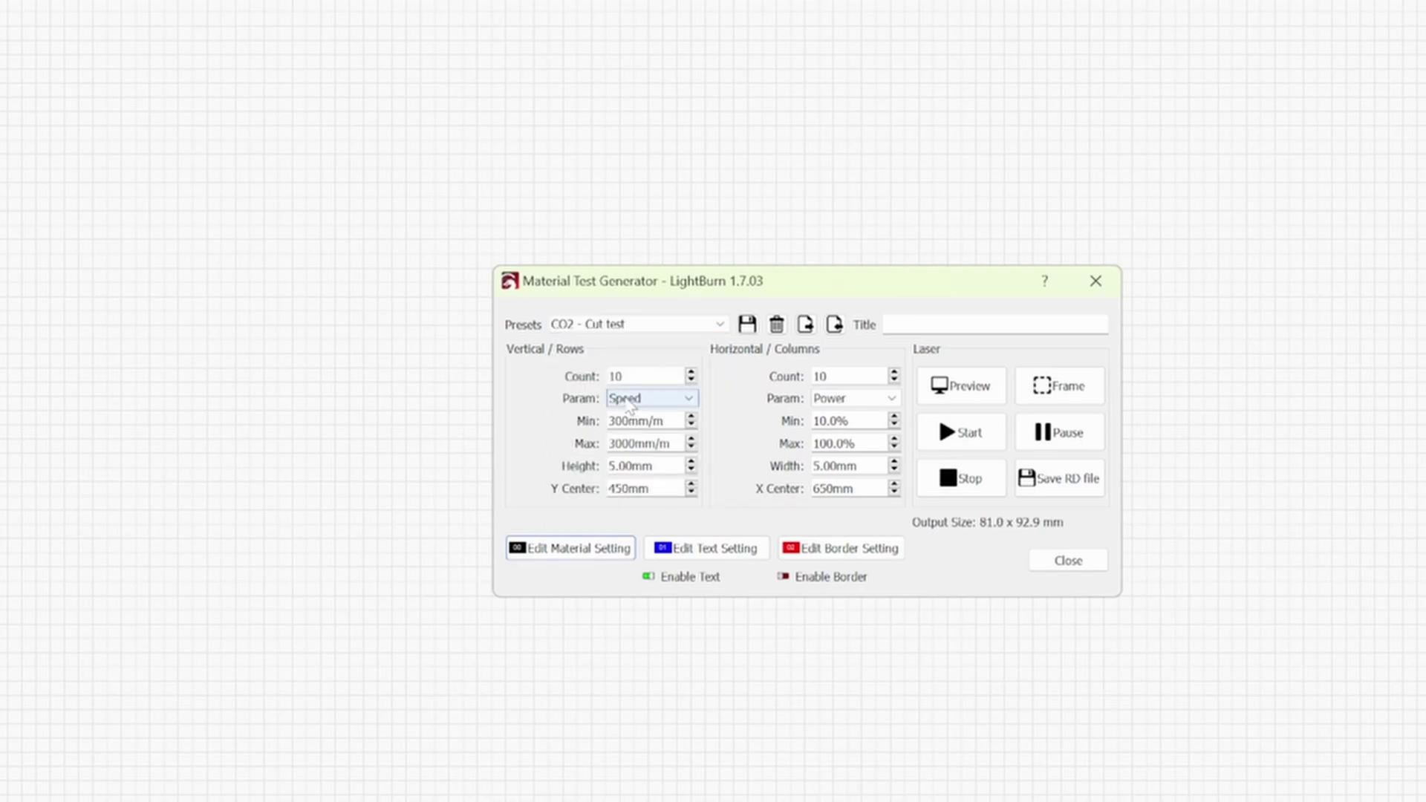
click(719, 324)
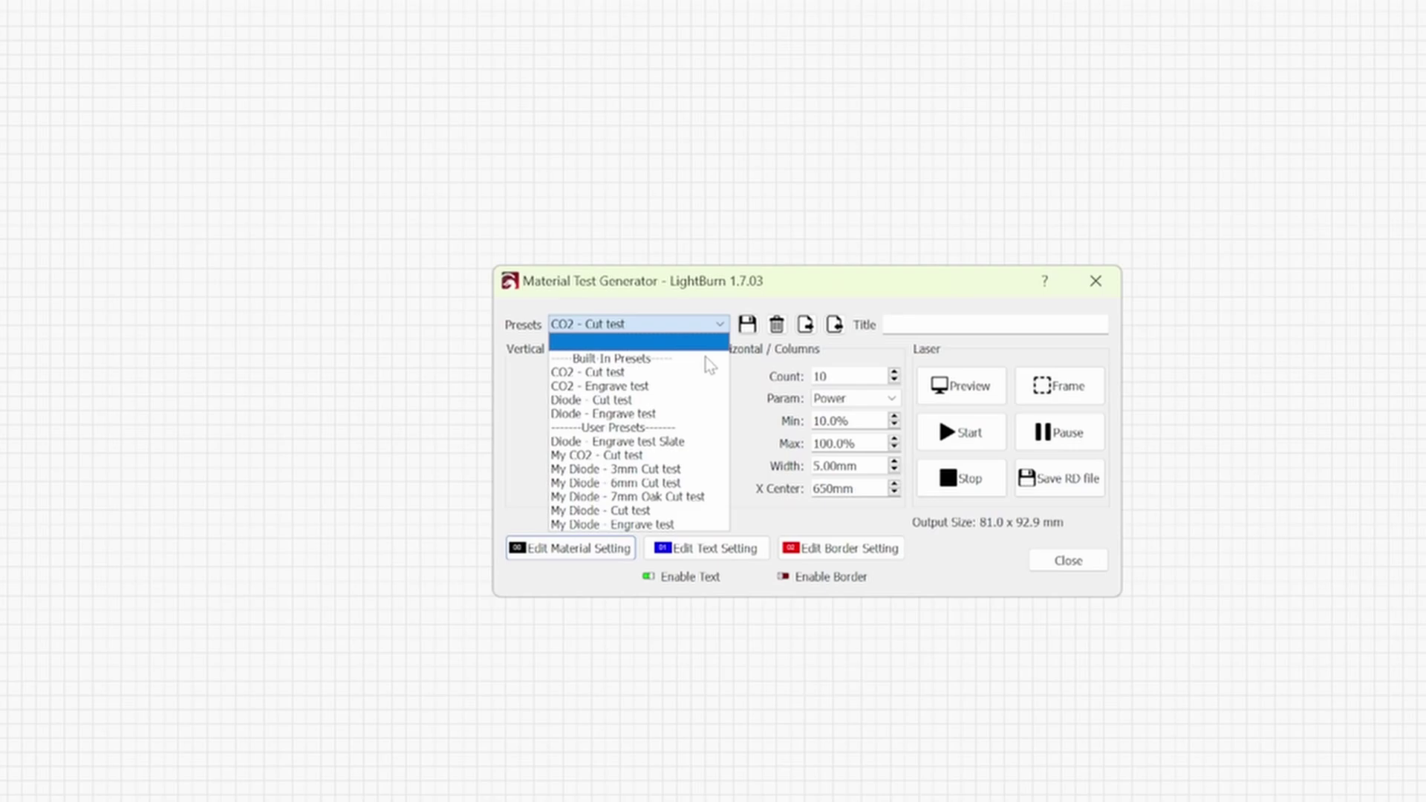
click(659, 402)
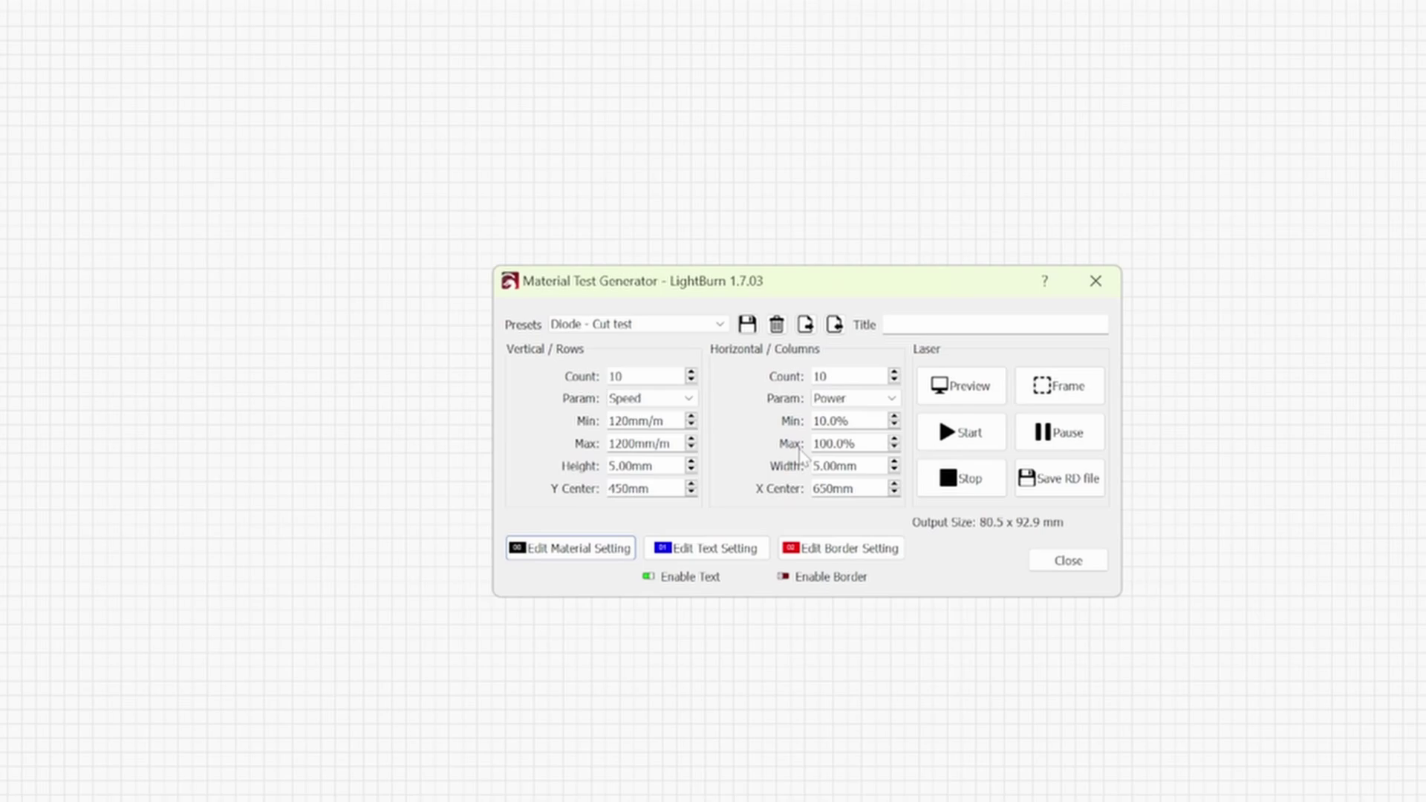
Adjust the columns' maximum power with the spin arrows, between 50% and 60%.
click(895, 447)
click(895, 448)
click(894, 447)
click(894, 438)
click(893, 448)
Raise the columns' maximum power from 60% up to 100.0% using the mouse wheel.
click(894, 439)
scroll(896, 442, up, 3)
scroll(895, 442, up, 1)
Set the speed rows' minimum to 100 mm/m and maximum to 6000 mm/m.
click(629, 421)
key(BackSpace)
text(0)
key(BackSpace)
key(BackSpace)
key(BackSpace)
key(BackSpace)
text(6000)
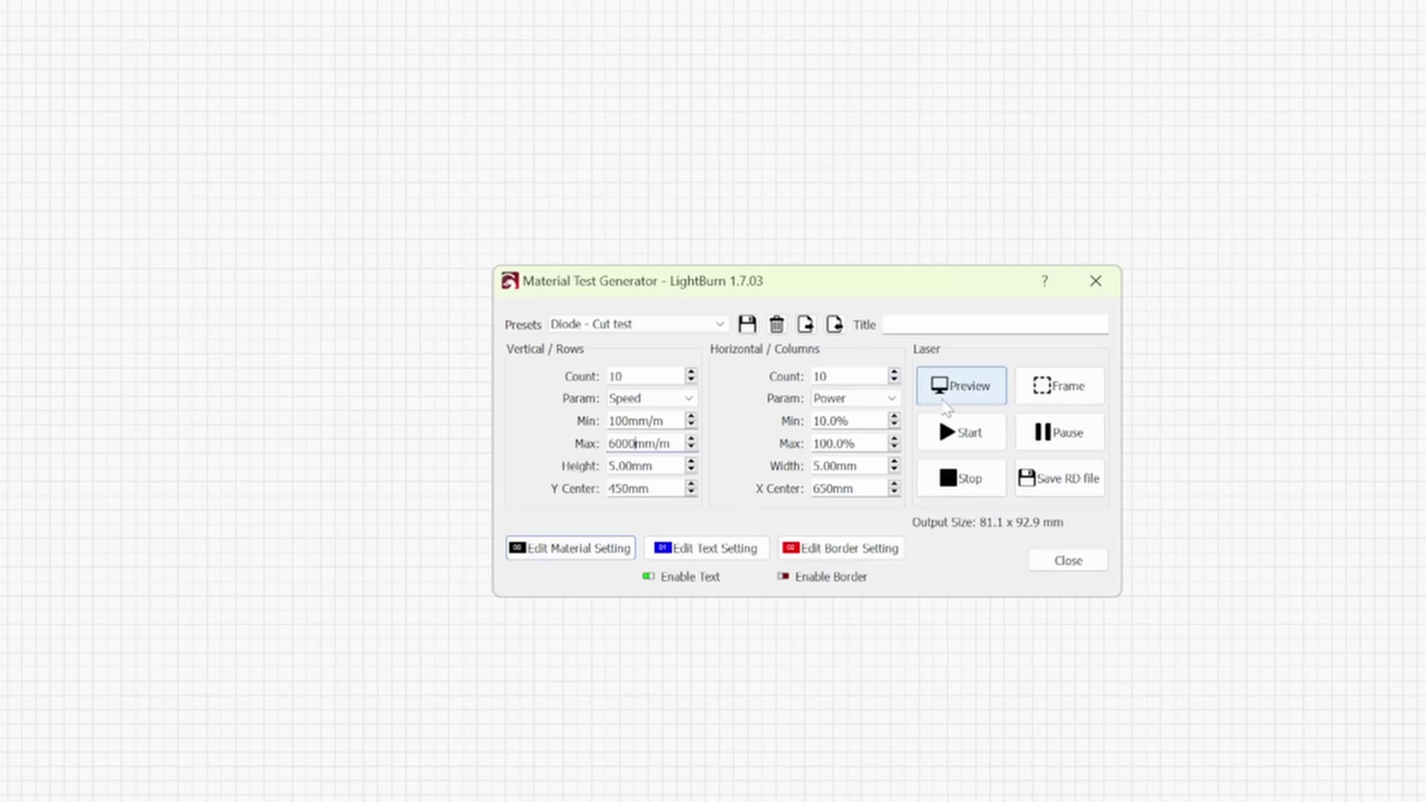
Preview the 100–6000 mm/m test grid and close the preview.
click(994, 397)
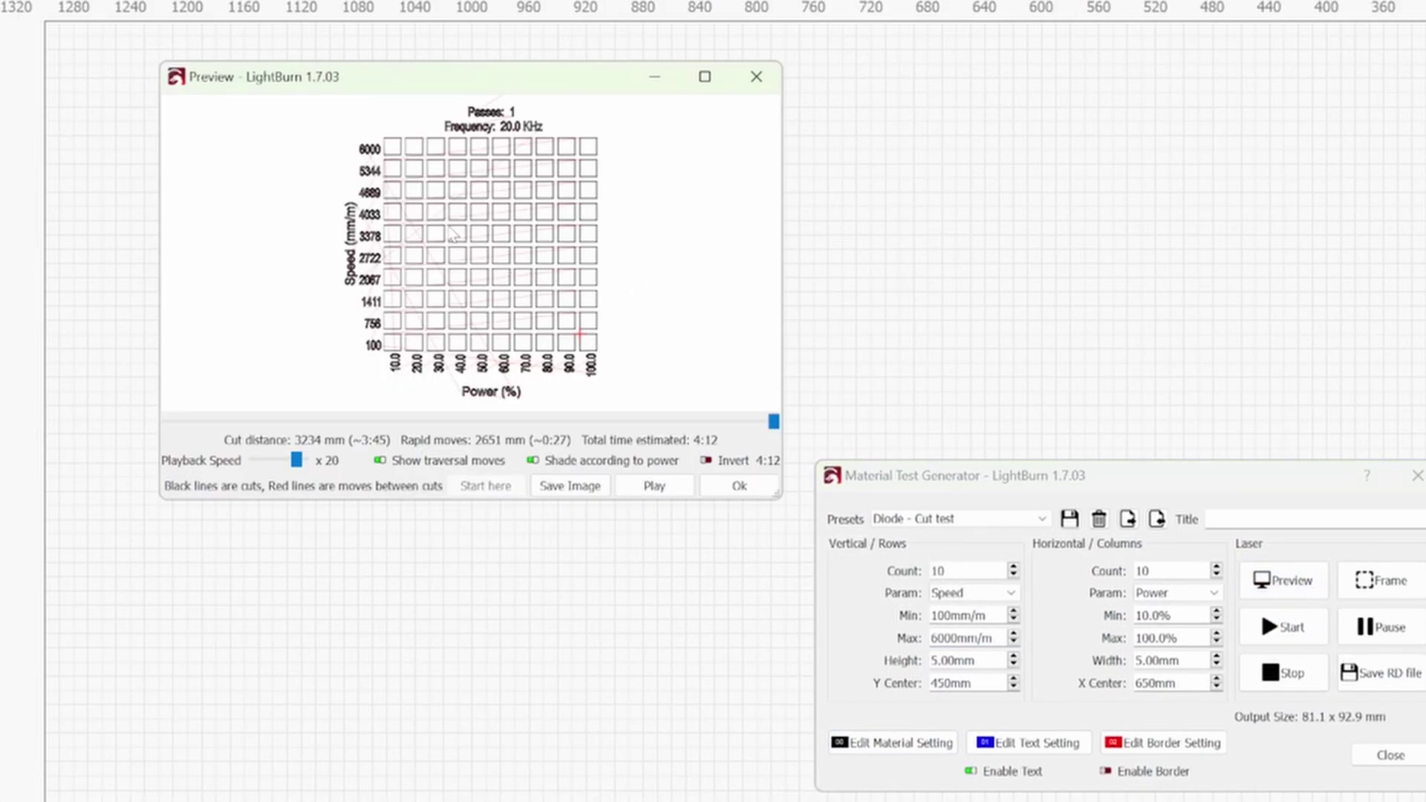
scroll(453, 235, up, 3)
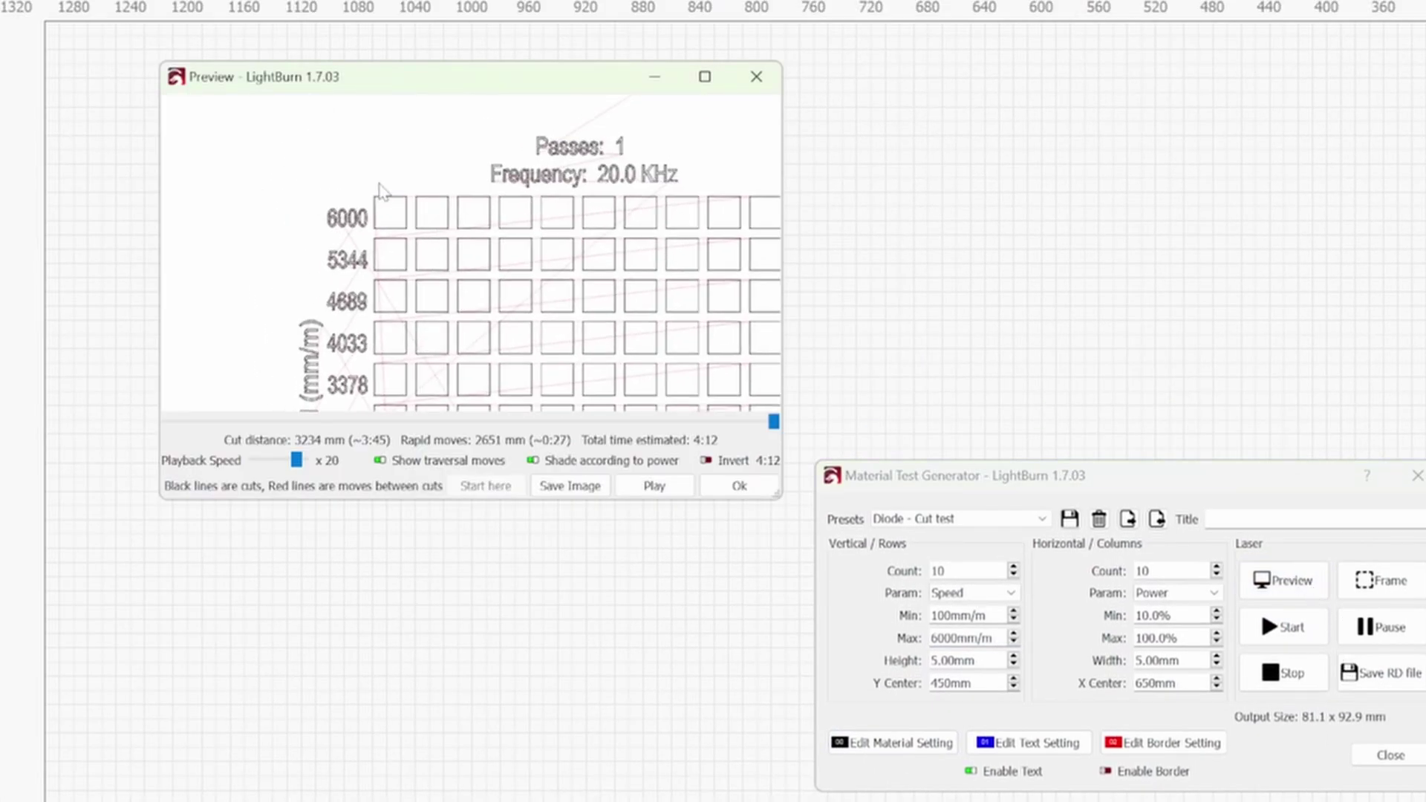
key(Escape)
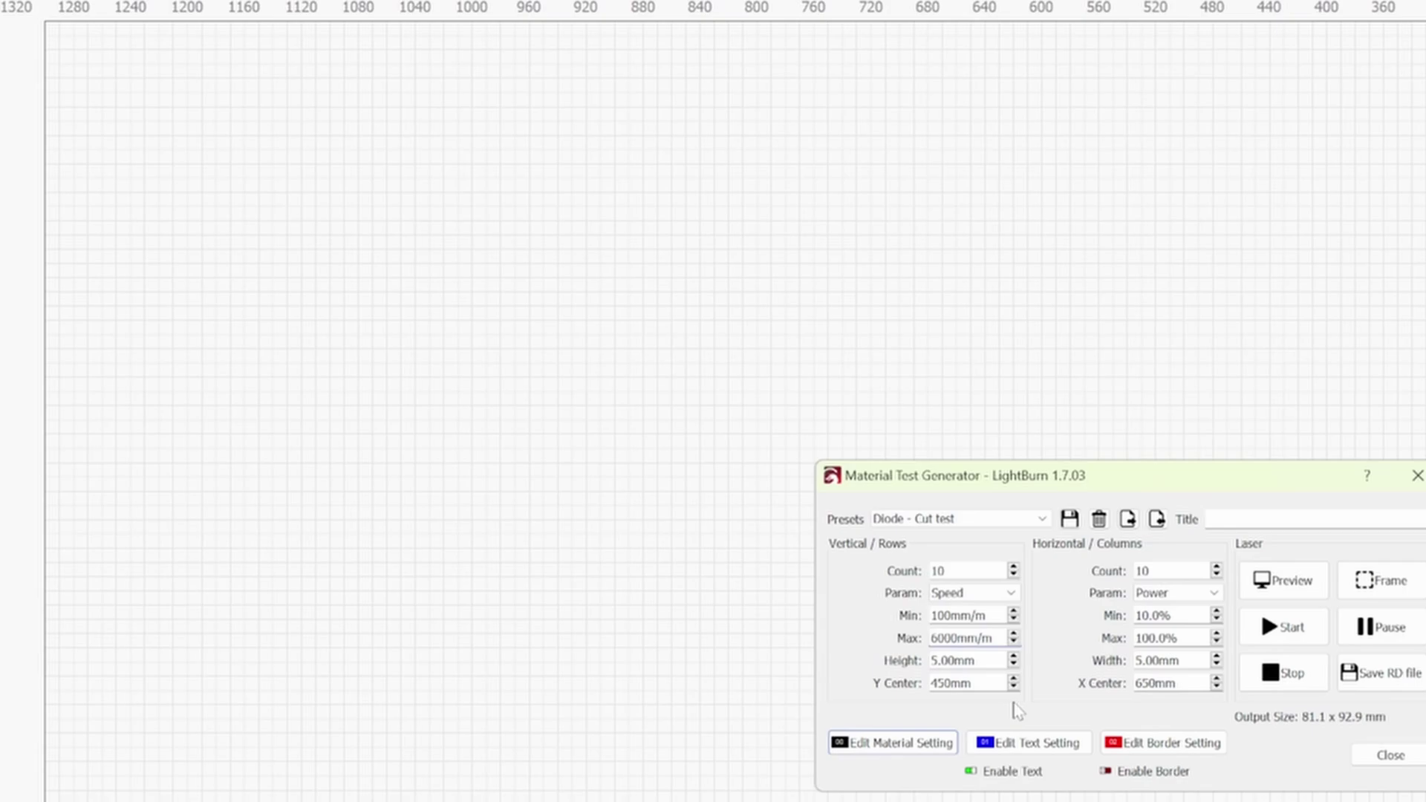
Change the rows' maximum speed to 600 mm/m and preview the 79.5 × 92.9 mm grid.
key(BackSpace)
click(1284, 580)
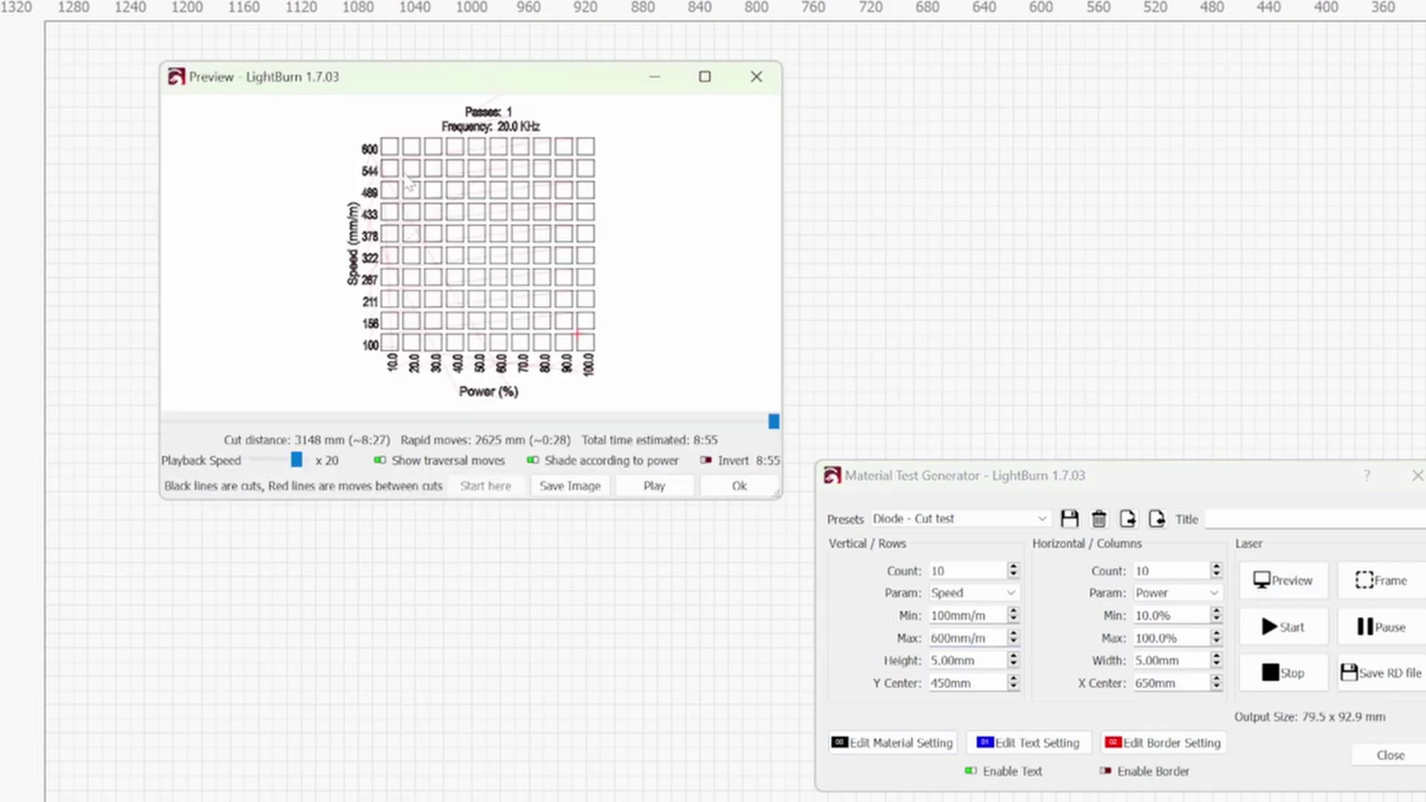
scroll(408, 184, up, 2)
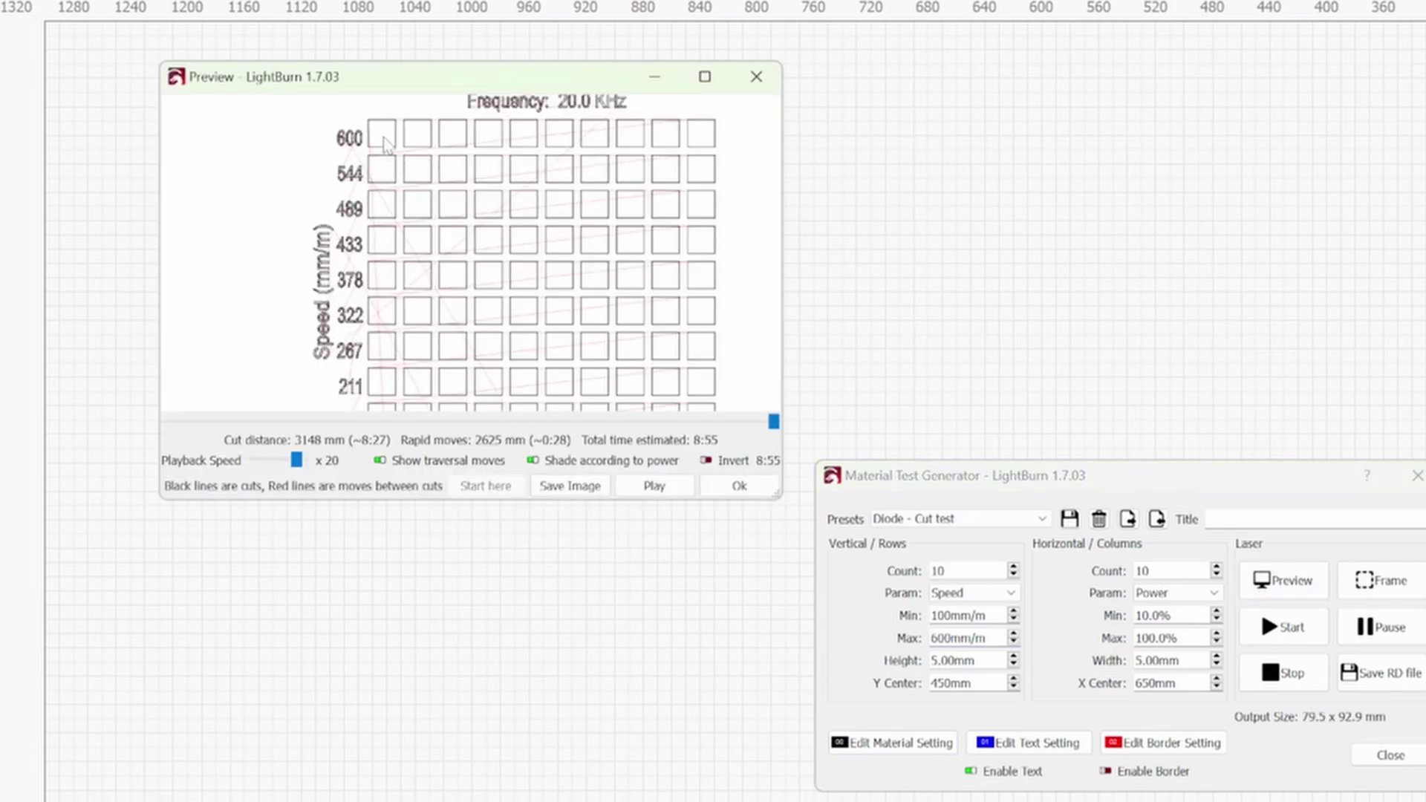
scroll(394, 214, down, 3)
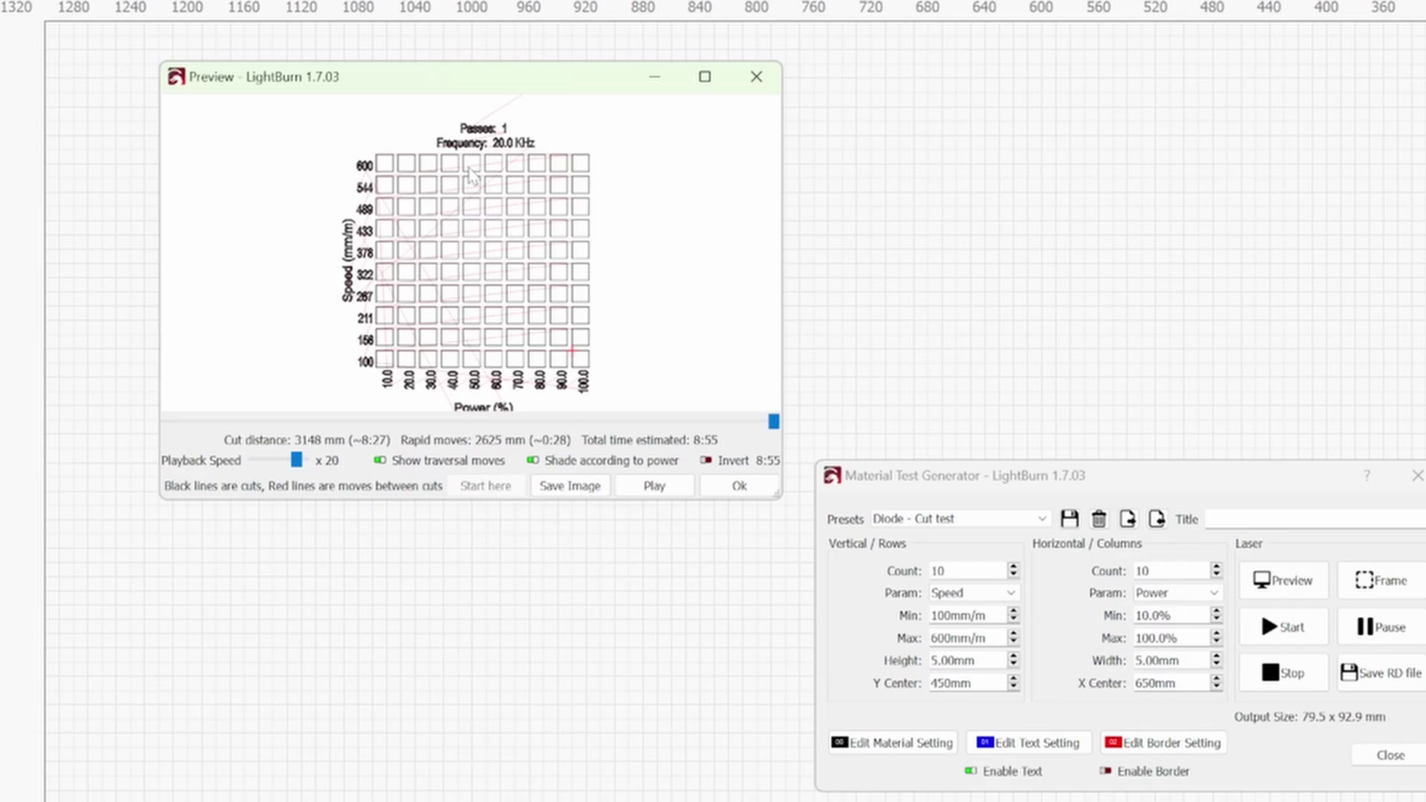
key(Escape)
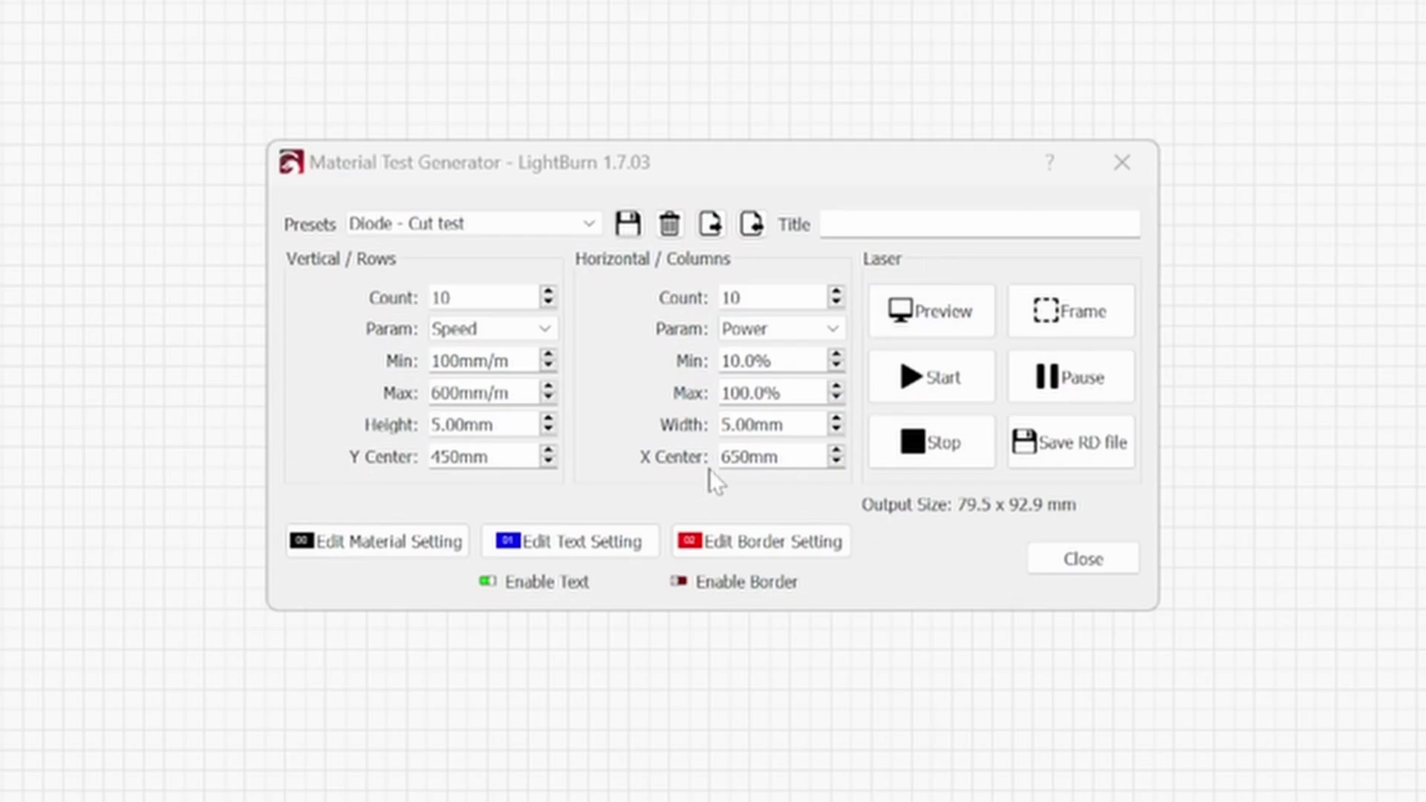
Move the generator dialog to the right and enable the cut-out border.
drag(916, 299, 1045, 307)
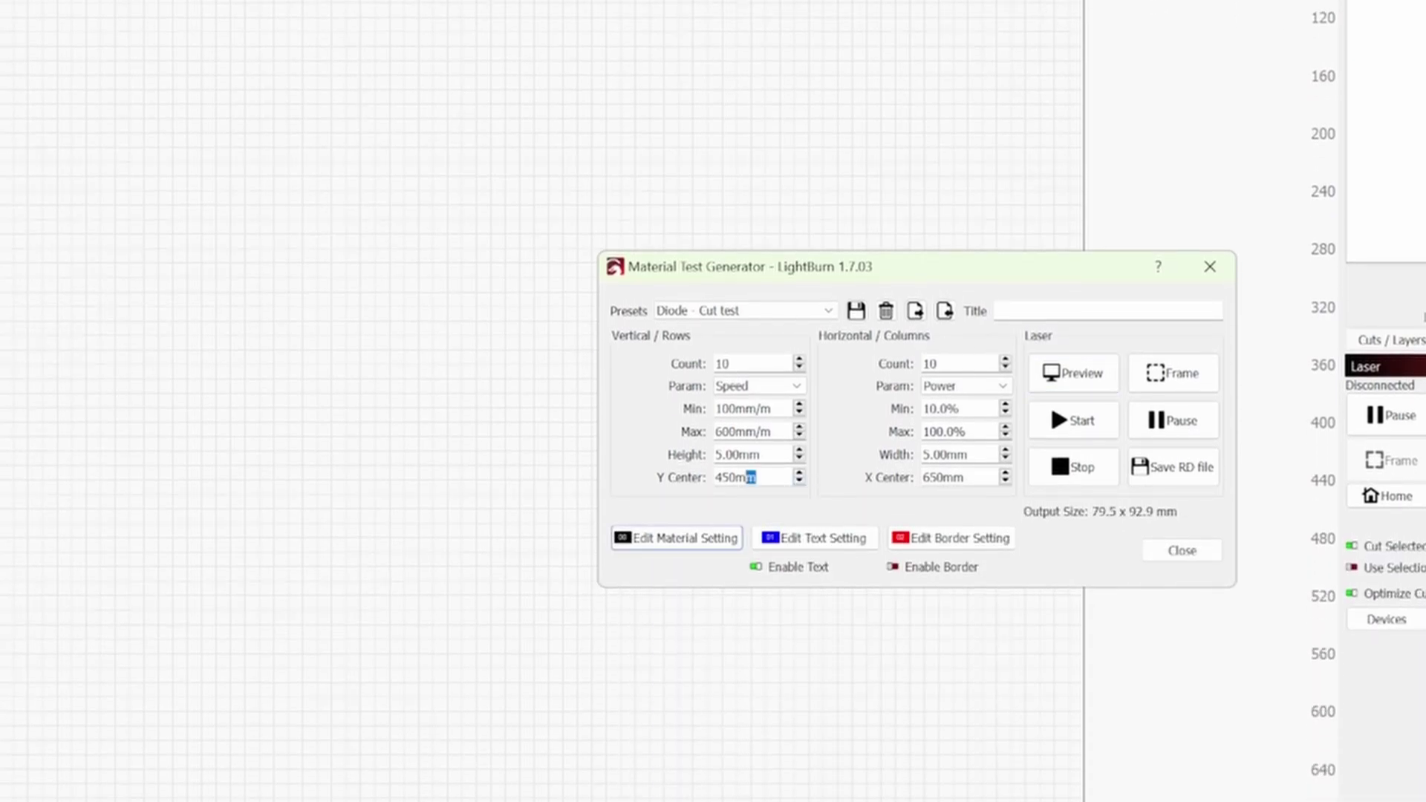
drag(769, 478, 679, 483)
click(898, 567)
Centre the test grid at X 1250 mm, Y 50 mm.
key(Tab)
text(50)
drag(964, 477, 922, 478)
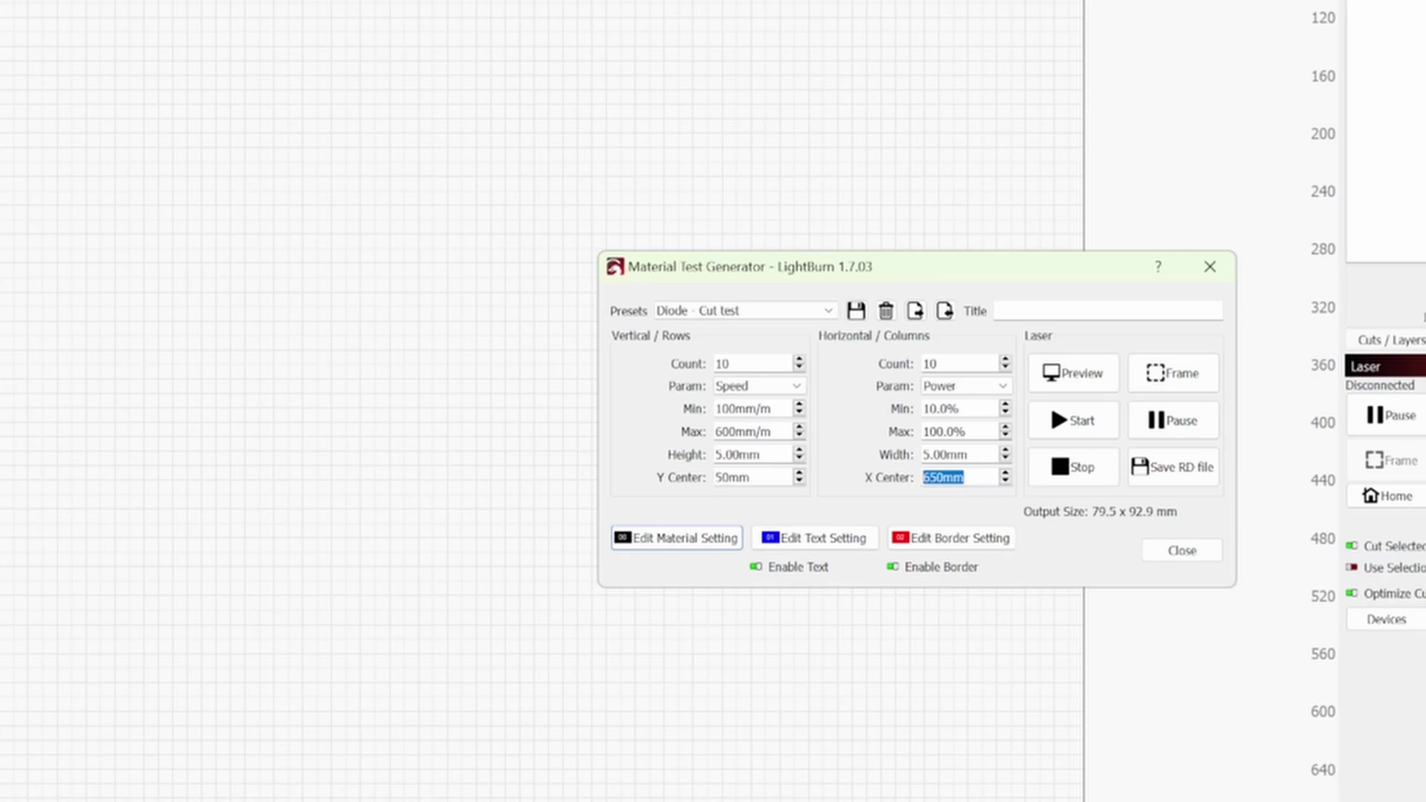
text(1250)
Enter the title '3mm mdf' and give the test cells 1500 mm/min speed and 30% max power.
key(Tab)
text(3)
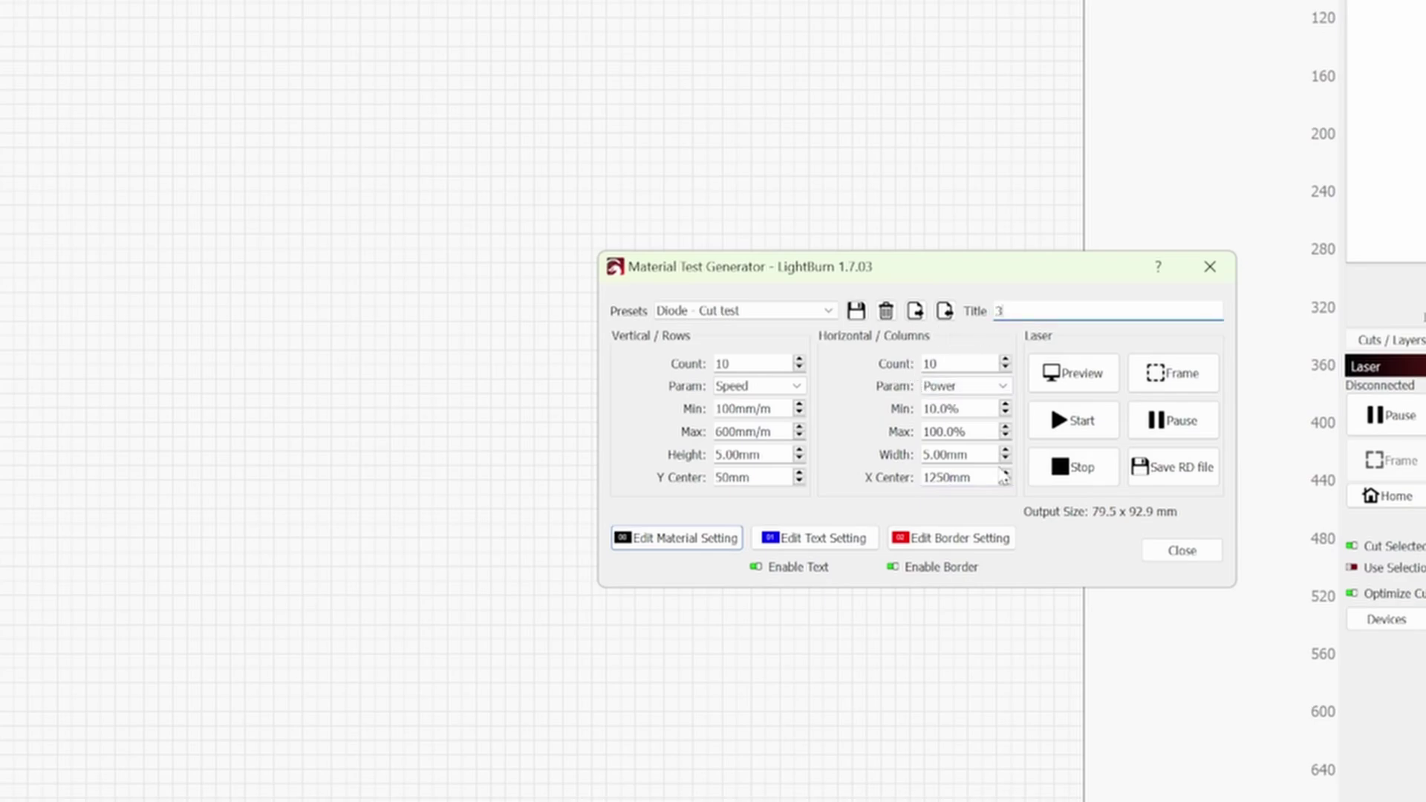
text(mm mdf)
click(698, 549)
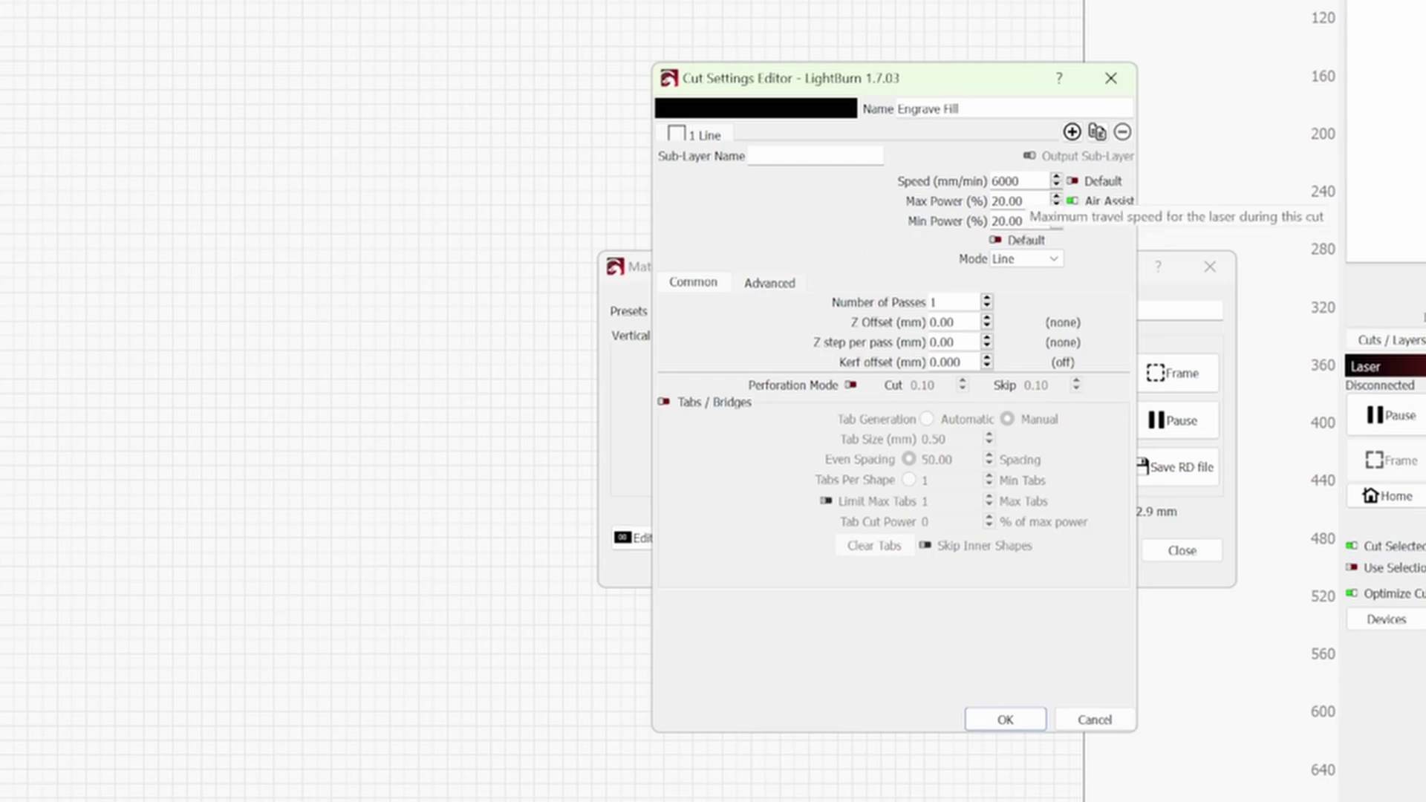
drag(991, 86, 433, 91)
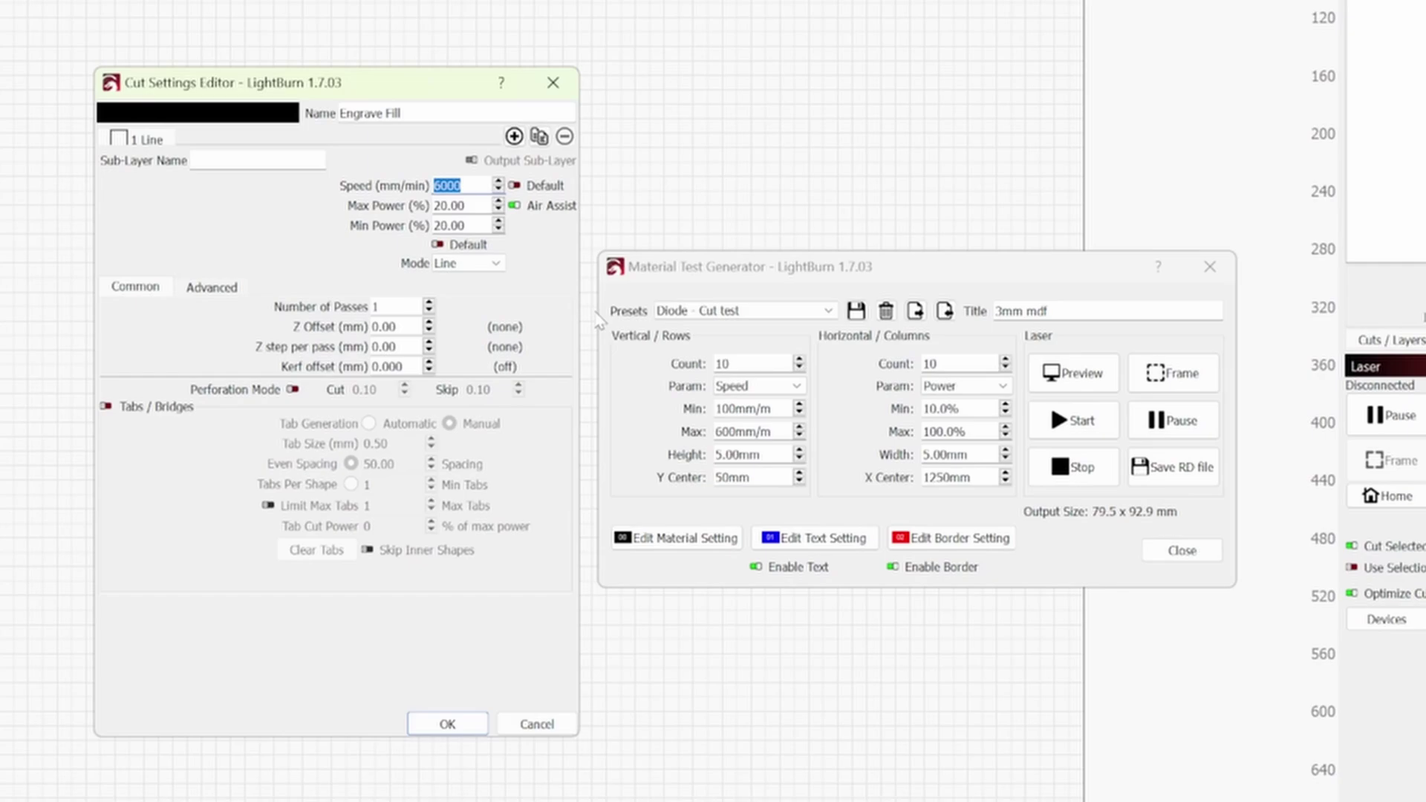
text(1500)
key(Tab)
text(30)
click(448, 724)
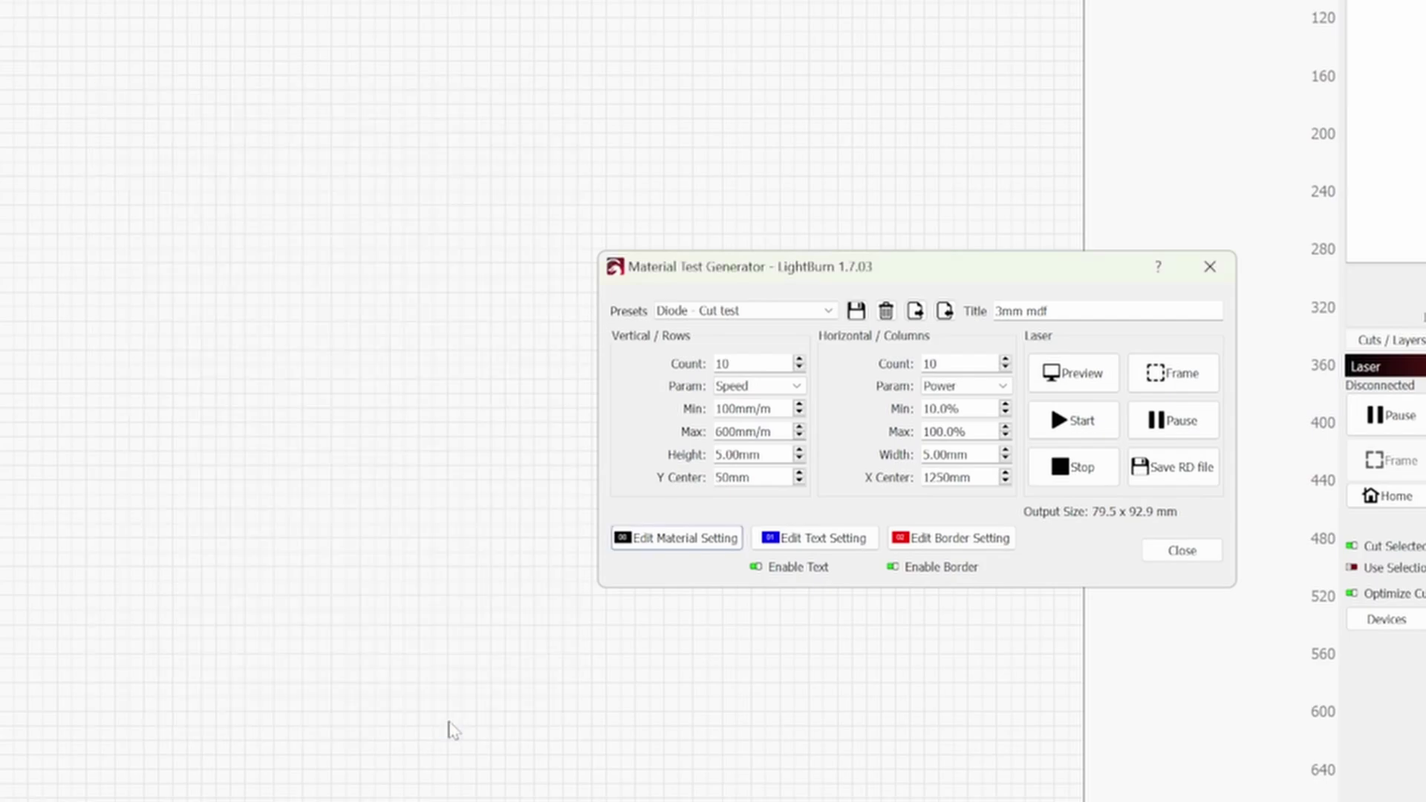
Give the label text layer 1500 mm/min speed, keep max power at 30%, and set min power to 30%.
click(825, 545)
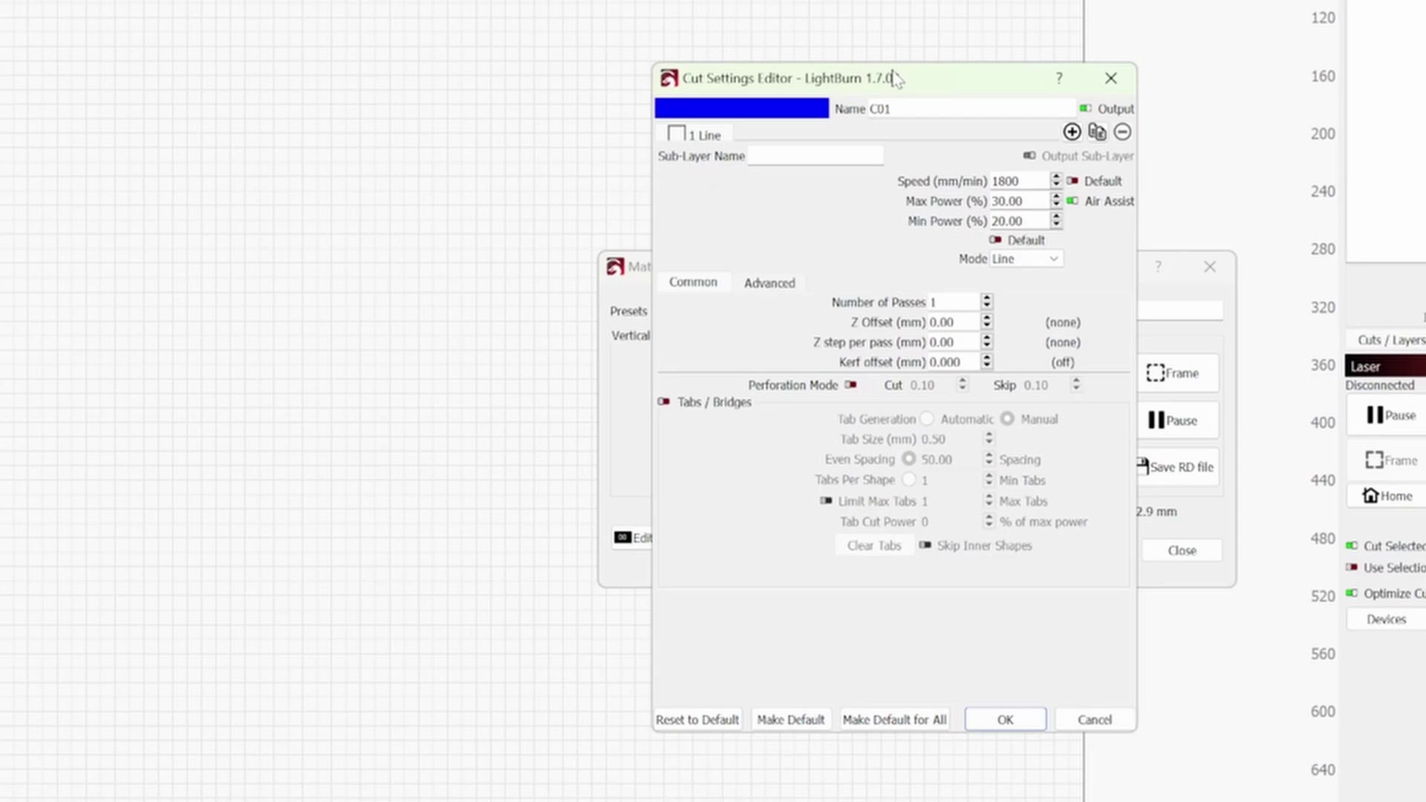
drag(894, 79, 330, 75)
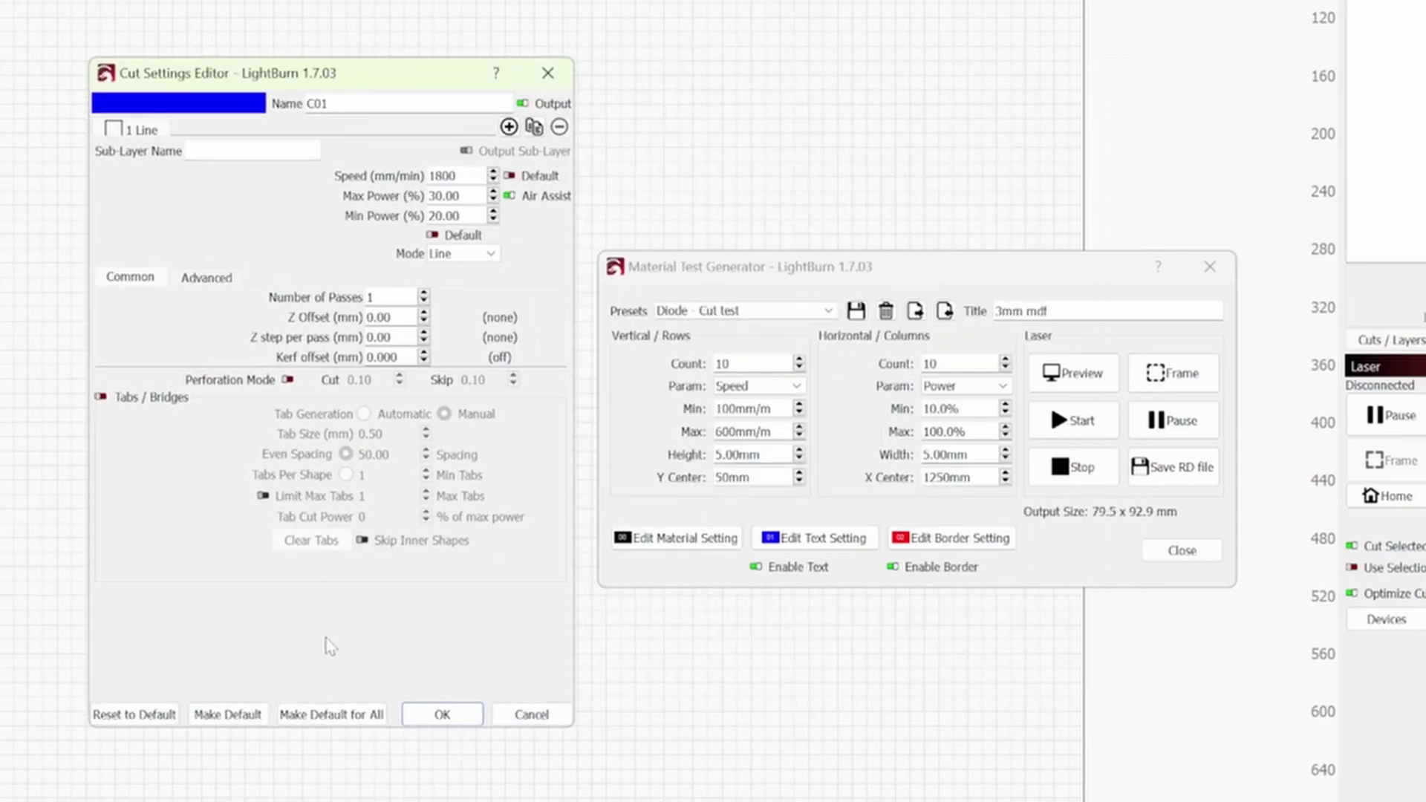
key(Tab)
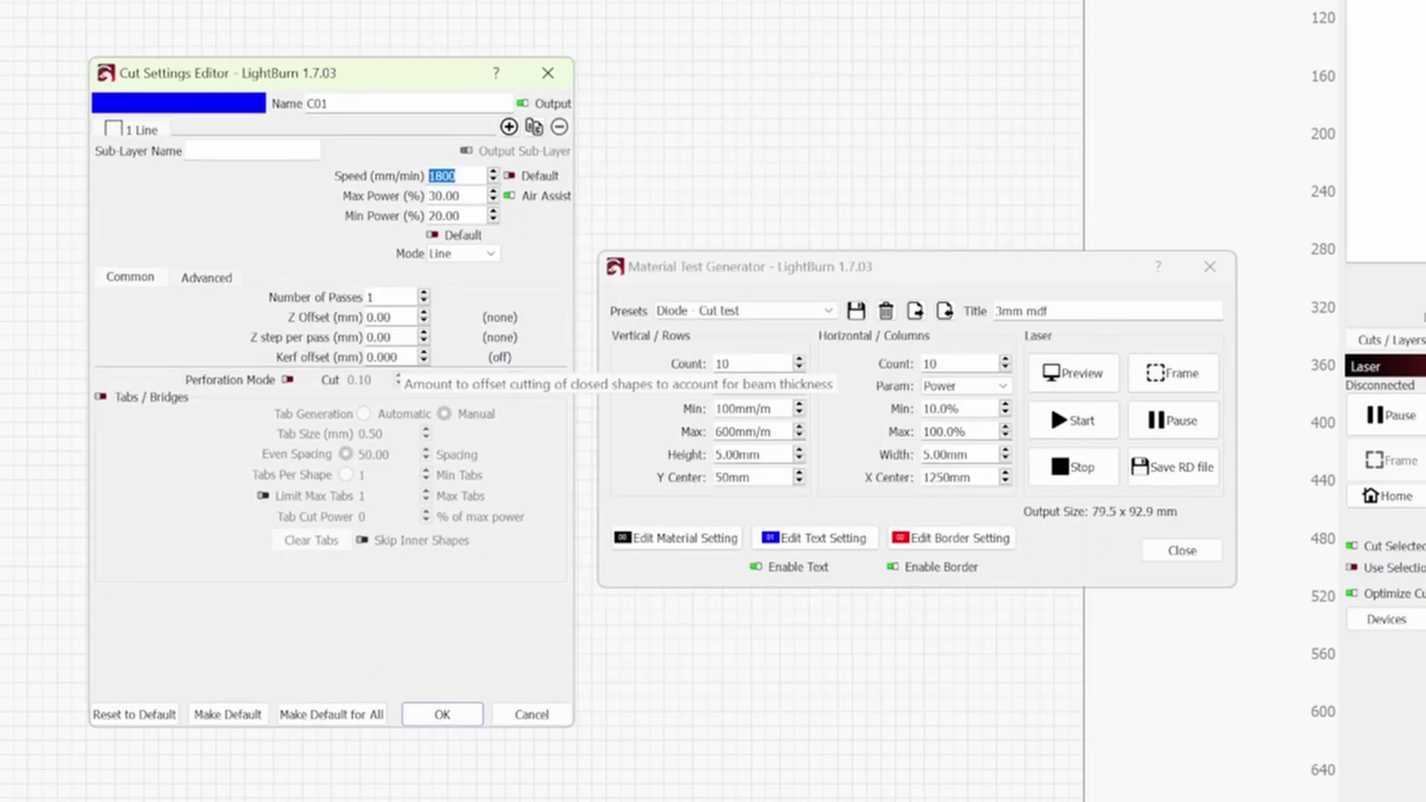
text(1500)
key(Tab)
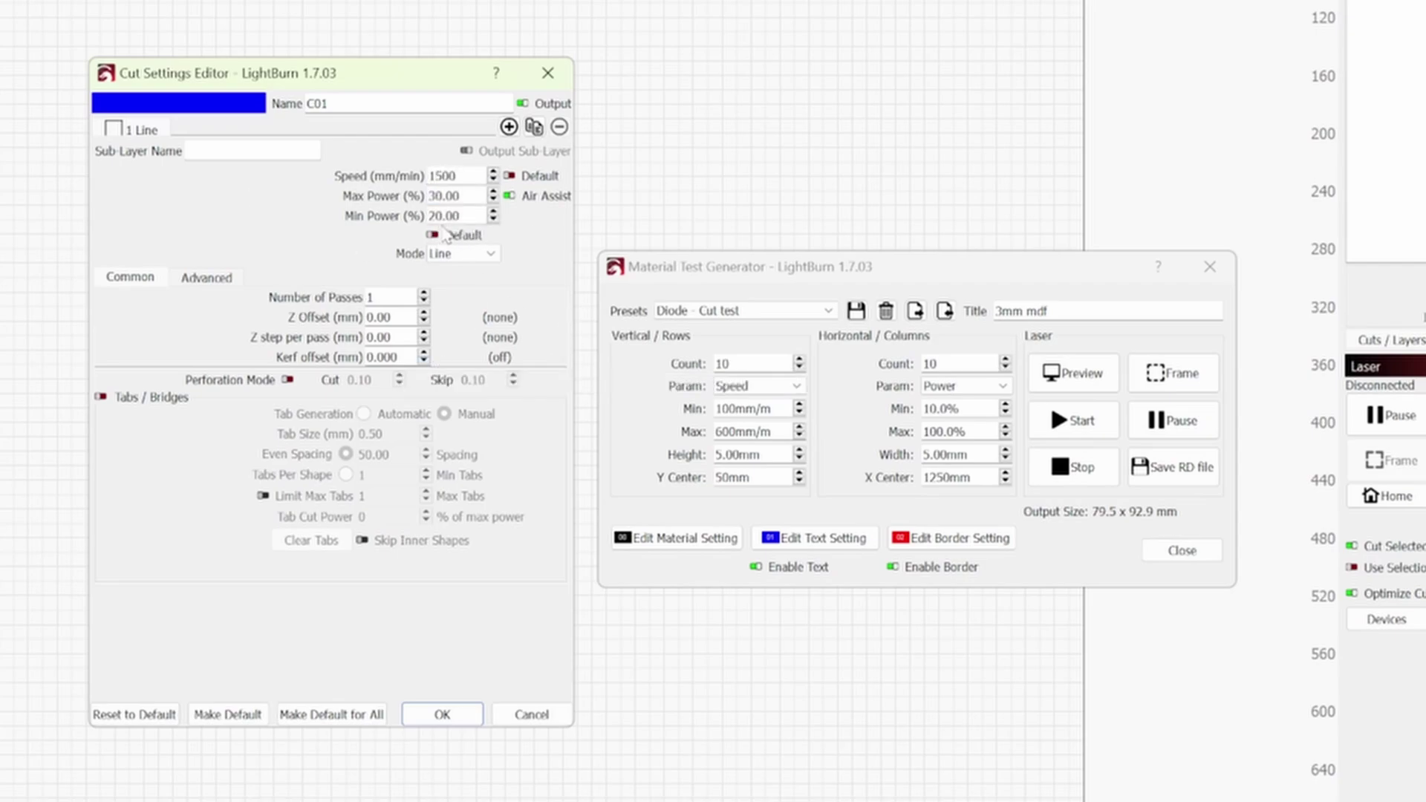
key(Tab)
text(30)
click(455, 715)
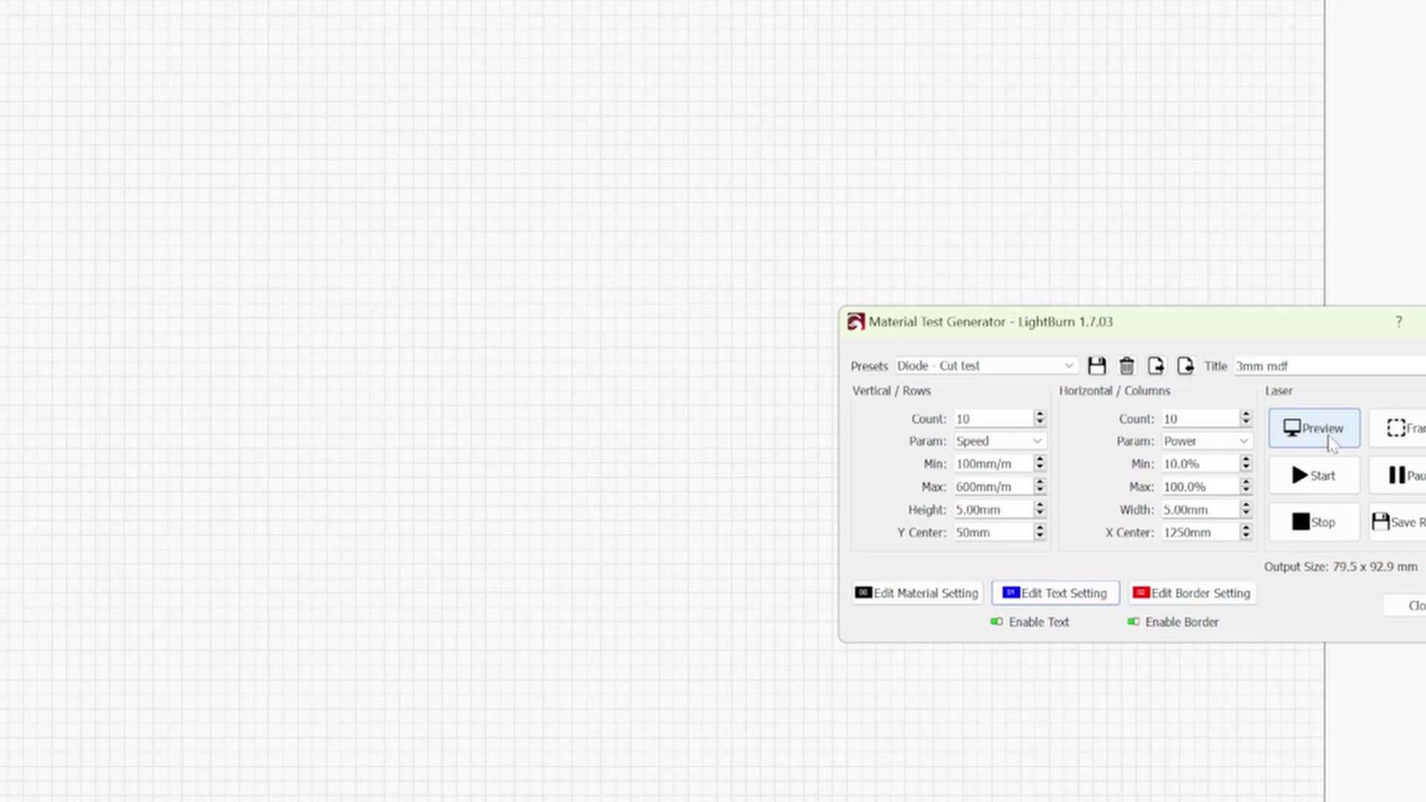
Preview the 3mm mdf test card (9:44 estimate) and scrub through its cutting path.
click(1076, 374)
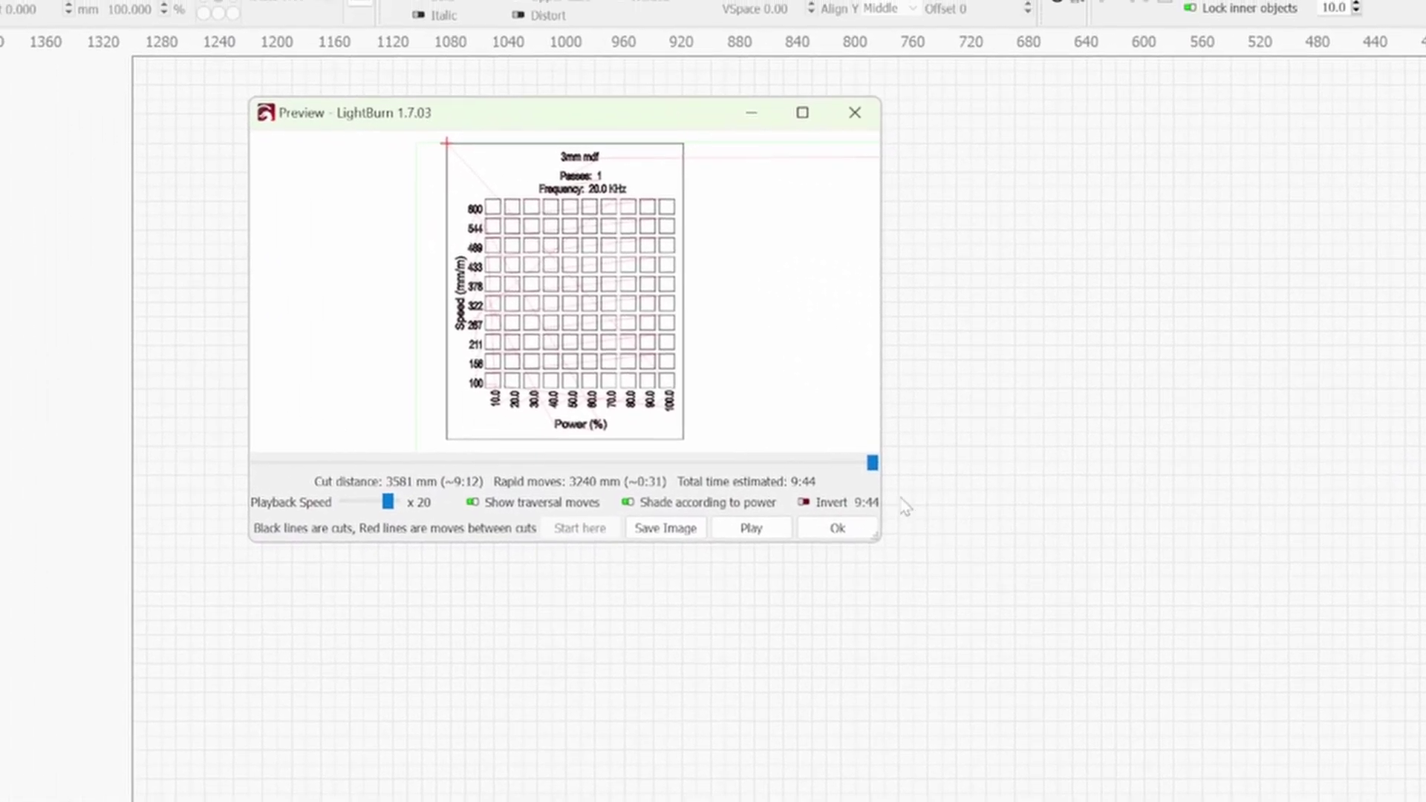
mouse_move(872, 463)
mouse_down()
mouse_move(615, 462)
mouse_move(157, 382)
mouse_move(288, 395)
mouse_up()
mouse_move(414, 424)
mouse_down()
mouse_move(388, 433)
mouse_move(968, 497)
mouse_move(965, 484)
mouse_up()
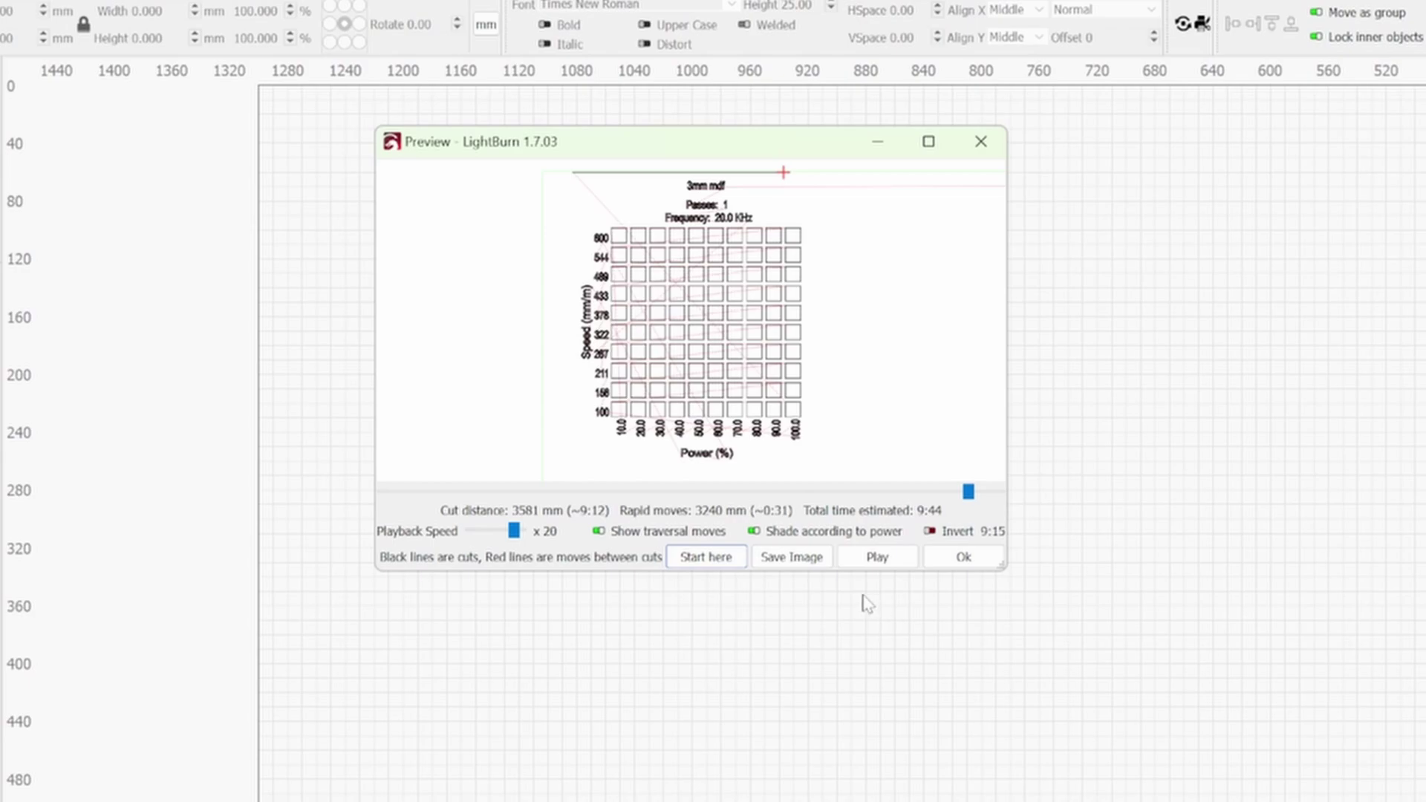
Regenerate the preview, now estimated at 9:07, and rewind its cutting path.
click(980, 141)
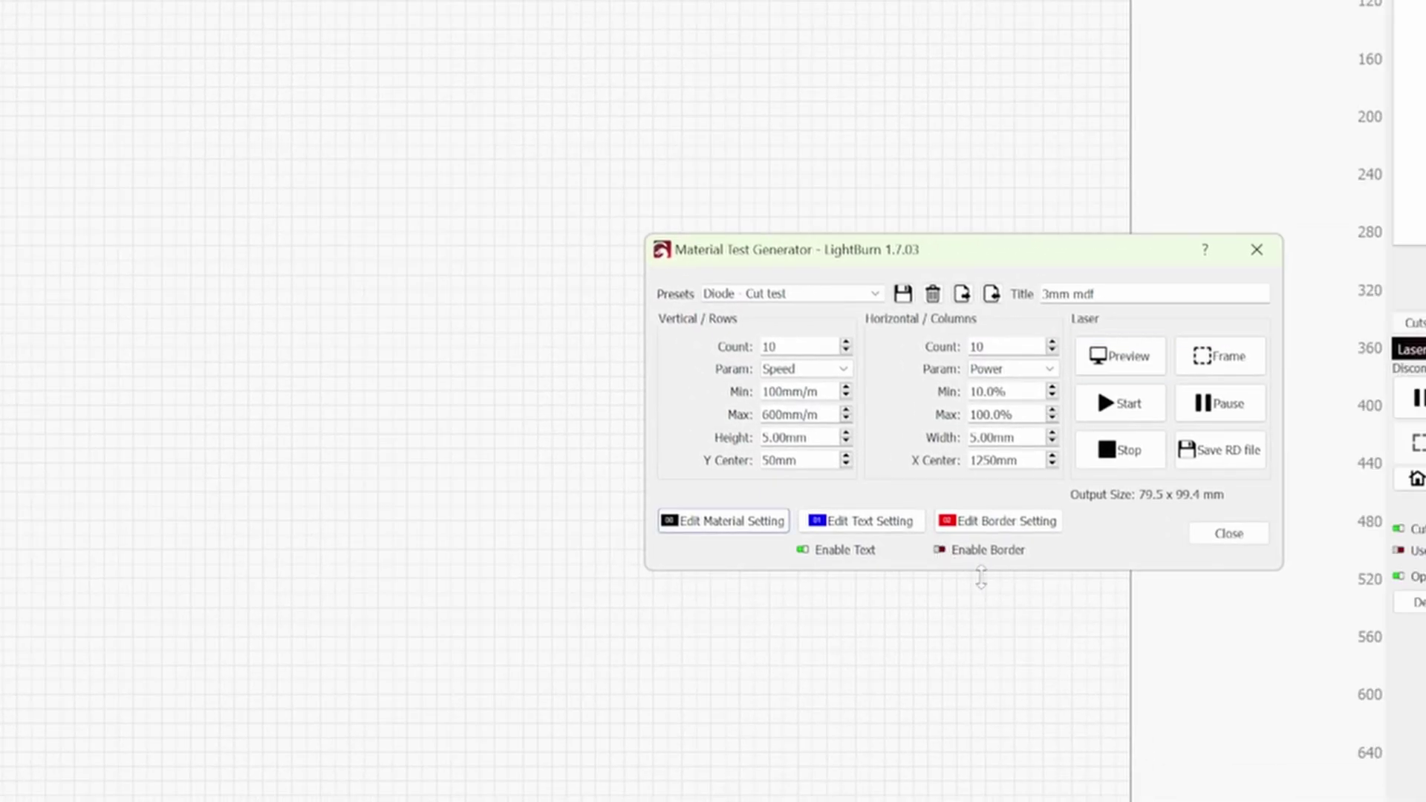
click(1120, 356)
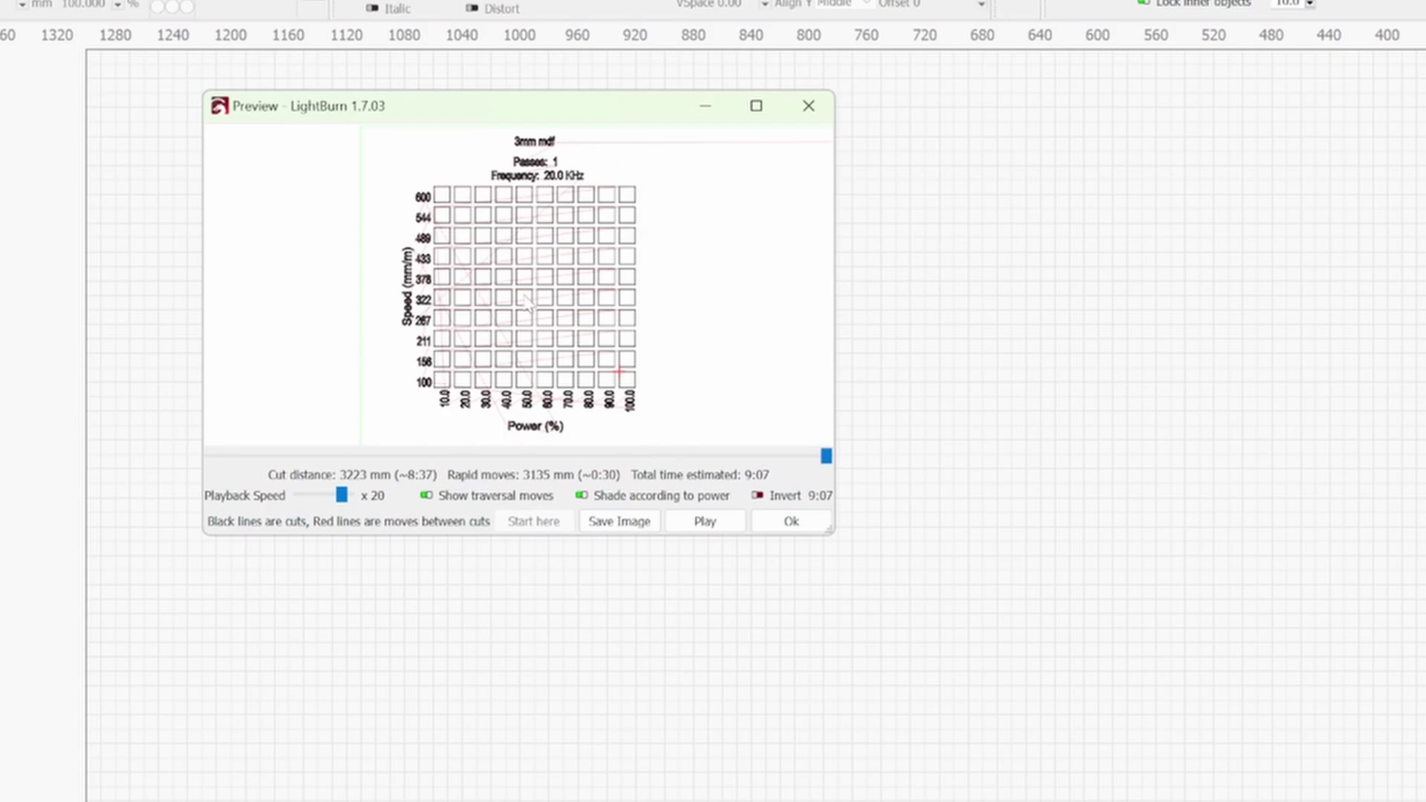
mouse_move(826, 455)
mouse_down()
mouse_move(350, 457)
mouse_move(738, 468)
mouse_move(631, 452)
mouse_move(218, 453)
mouse_move(861, 448)
mouse_up()
Set the border cut speed to 200 mm/min, then recheck the border settings without changing them.
click(789, 521)
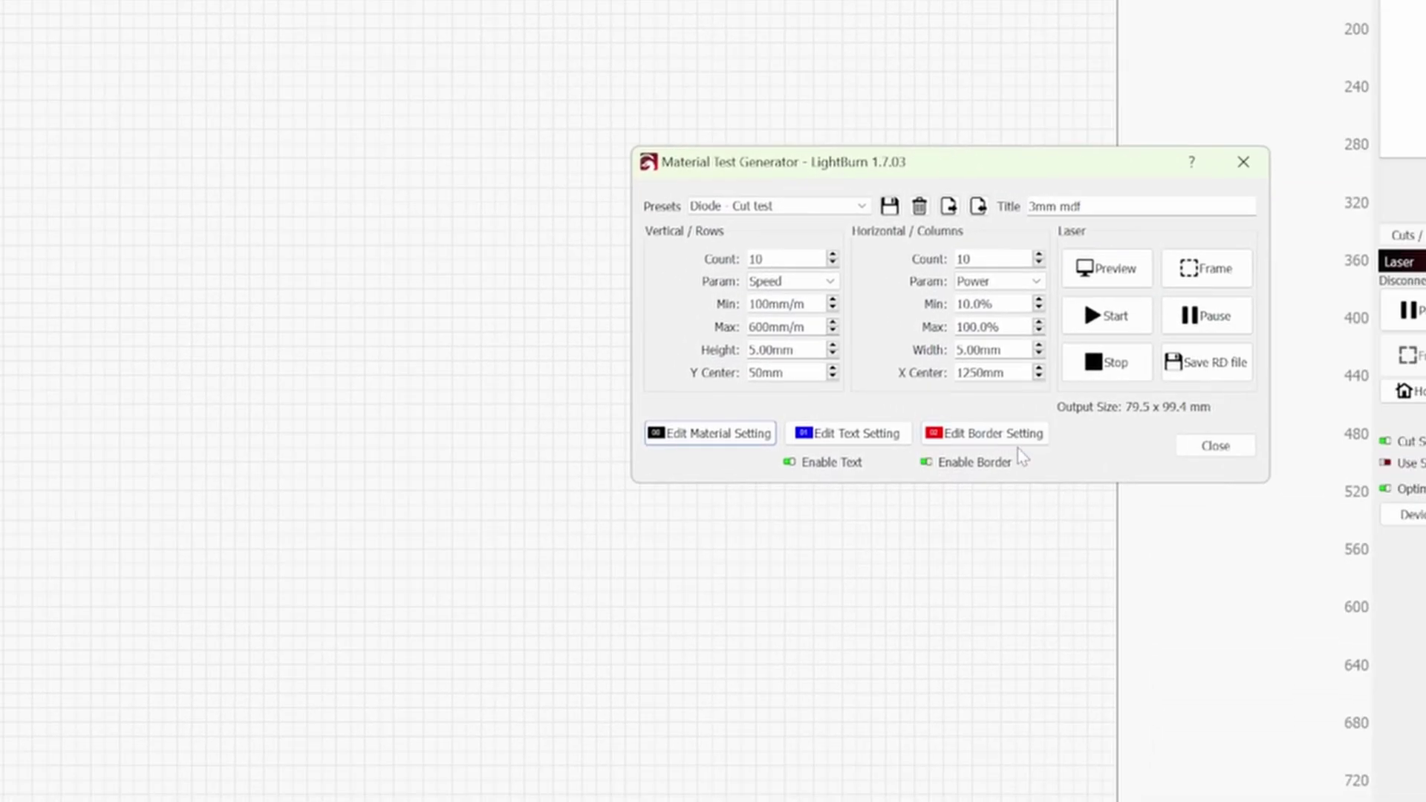
click(1019, 444)
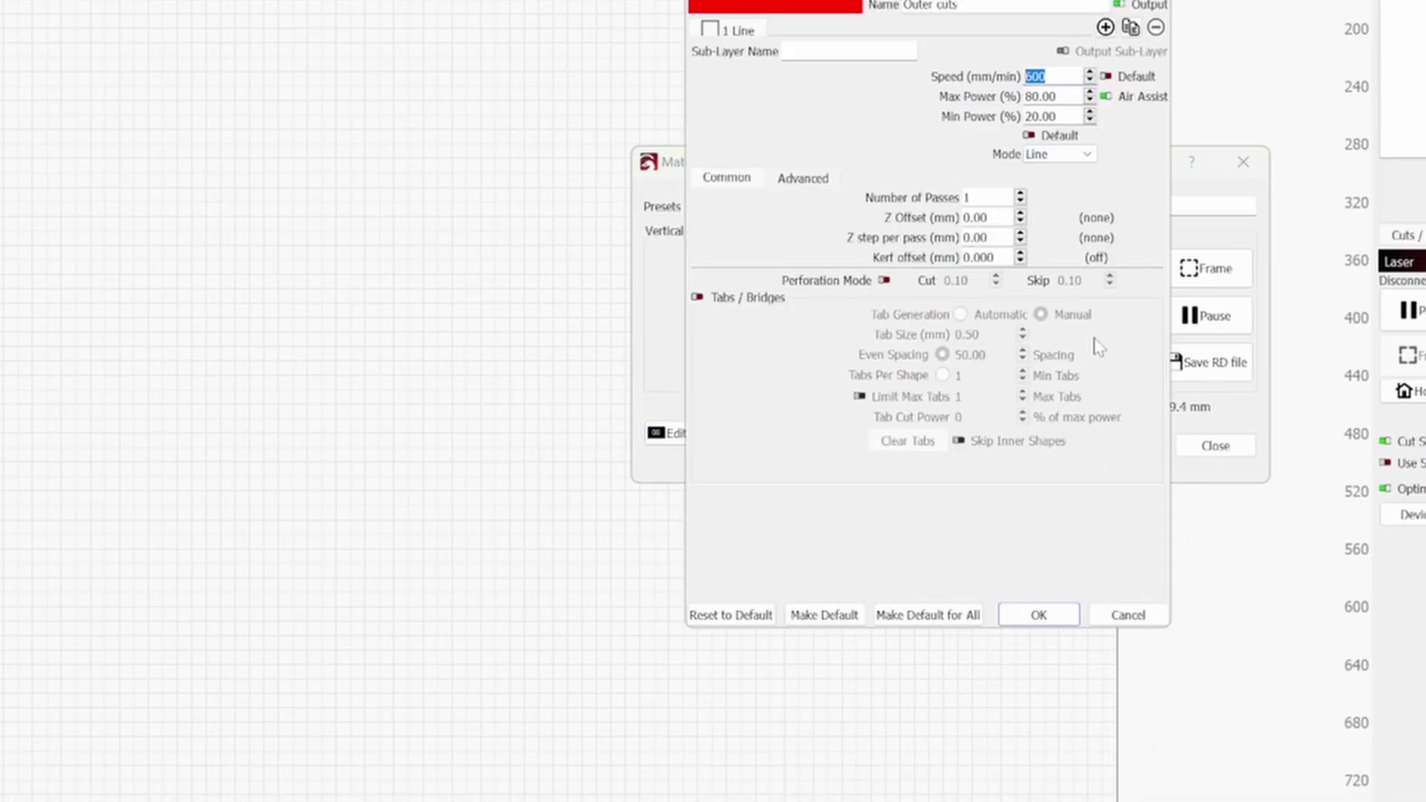
text(200)
key(Return)
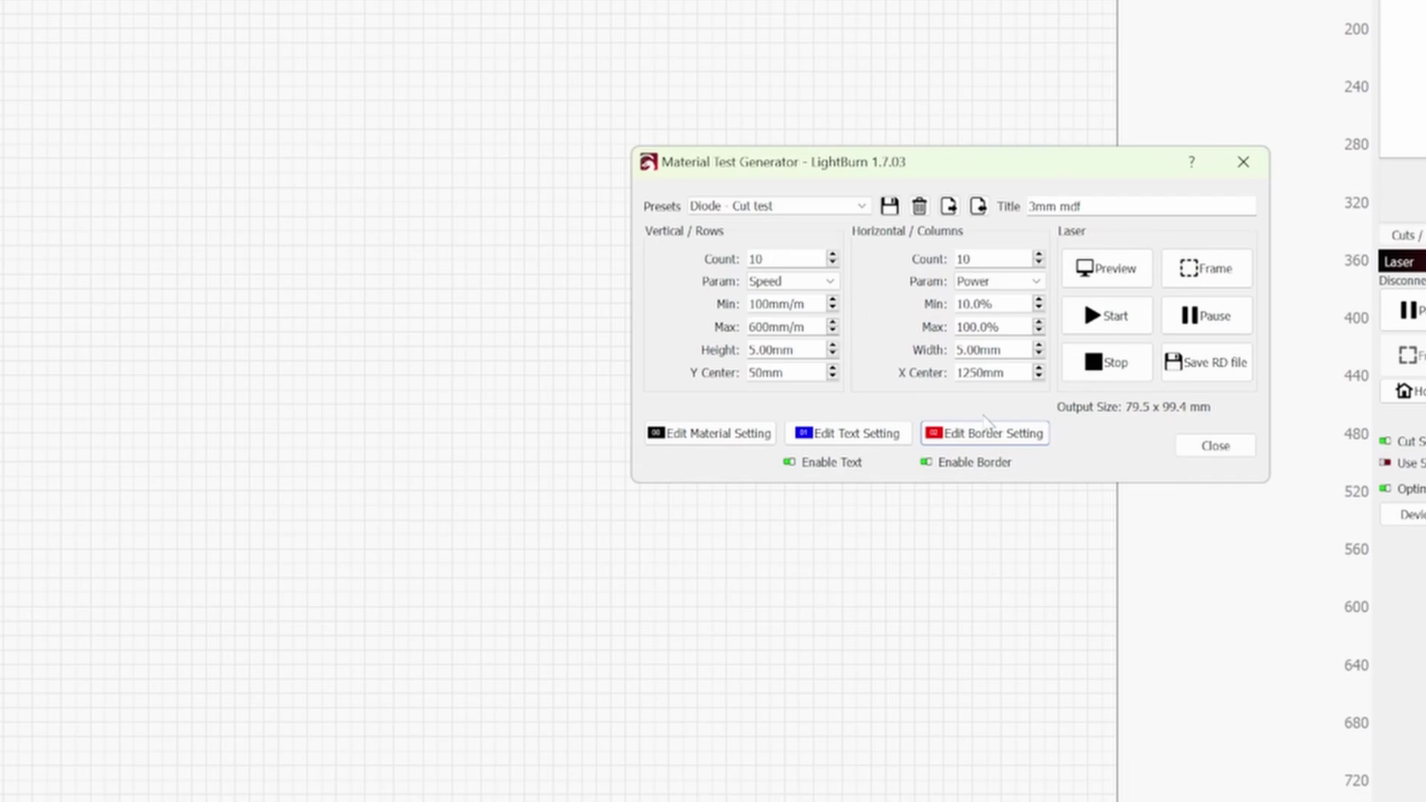
click(879, 436)
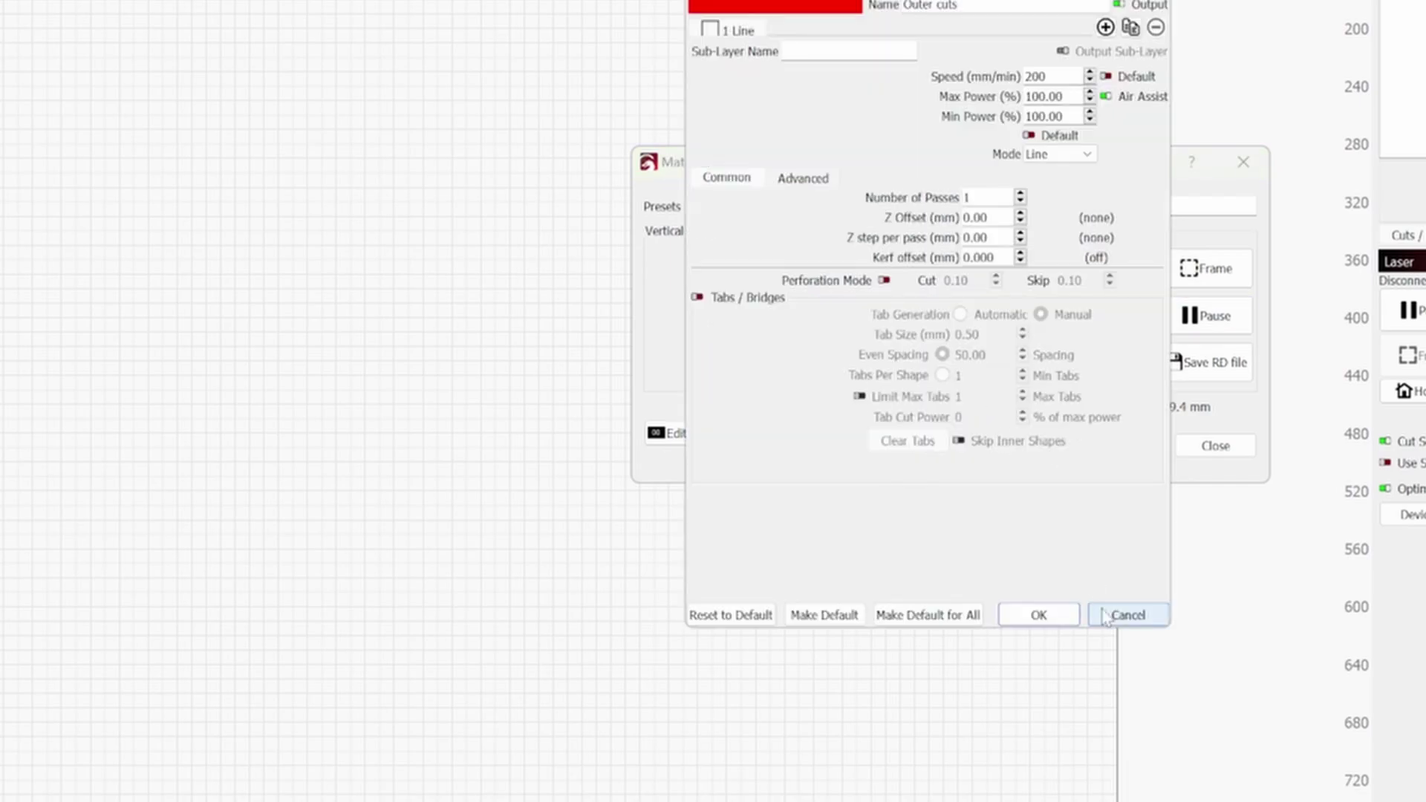
click(1127, 615)
click(1104, 287)
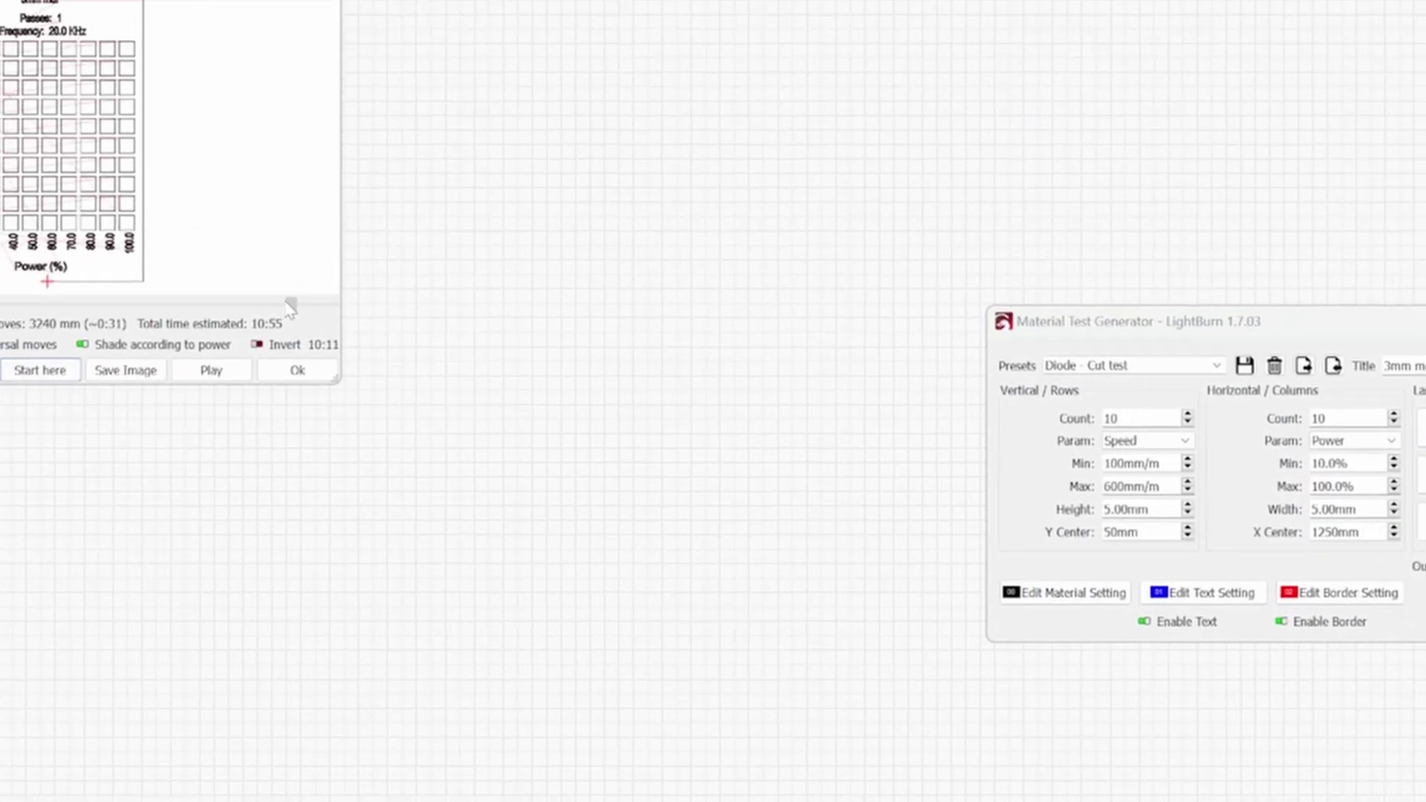
mouse_move(603, 455)
mouse_down()
mouse_move(510, 456)
mouse_move(562, 478)
mouse_up()
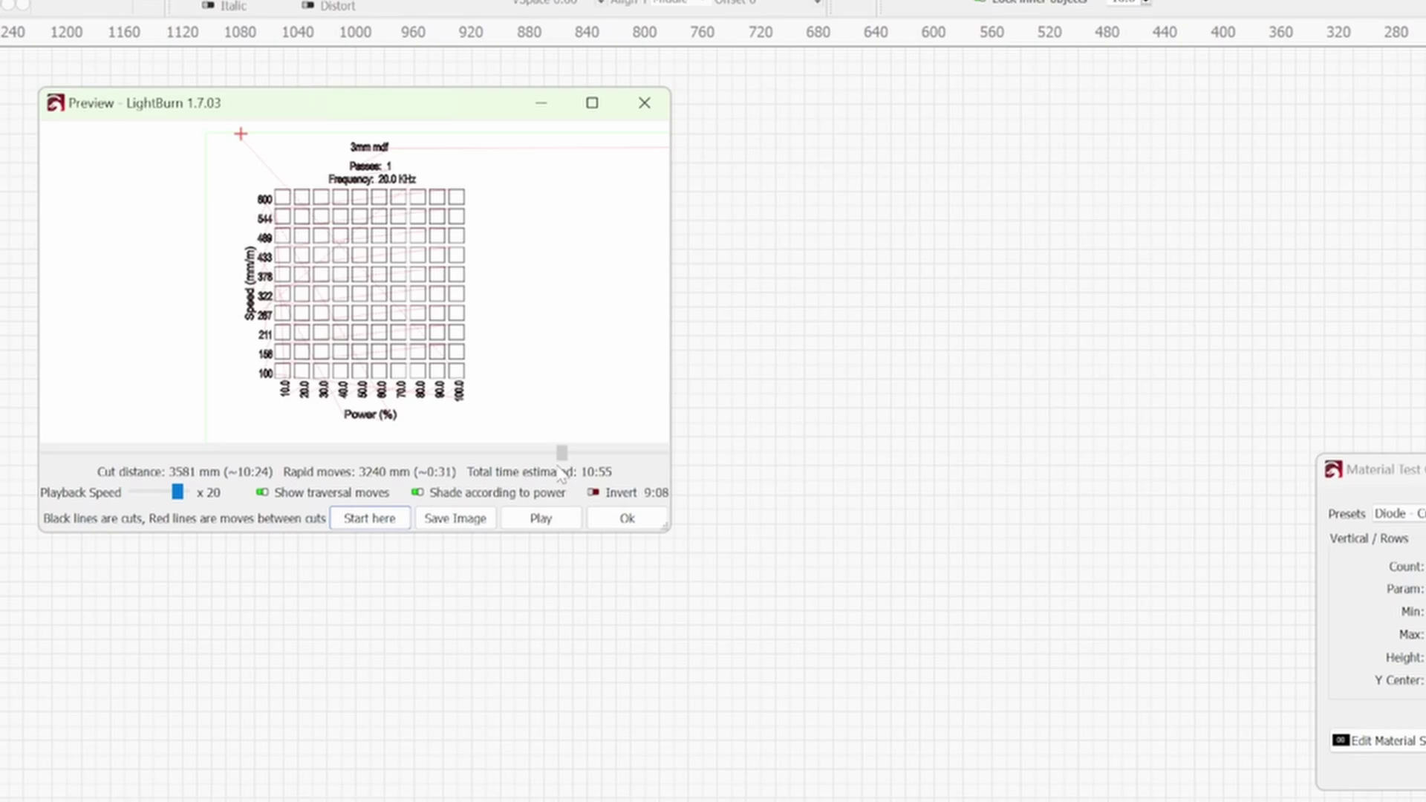
mouse_move(561, 468)
mouse_down()
mouse_move(591, 469)
mouse_move(561, 469)
mouse_up()
click(562, 454)
click(382, 519)
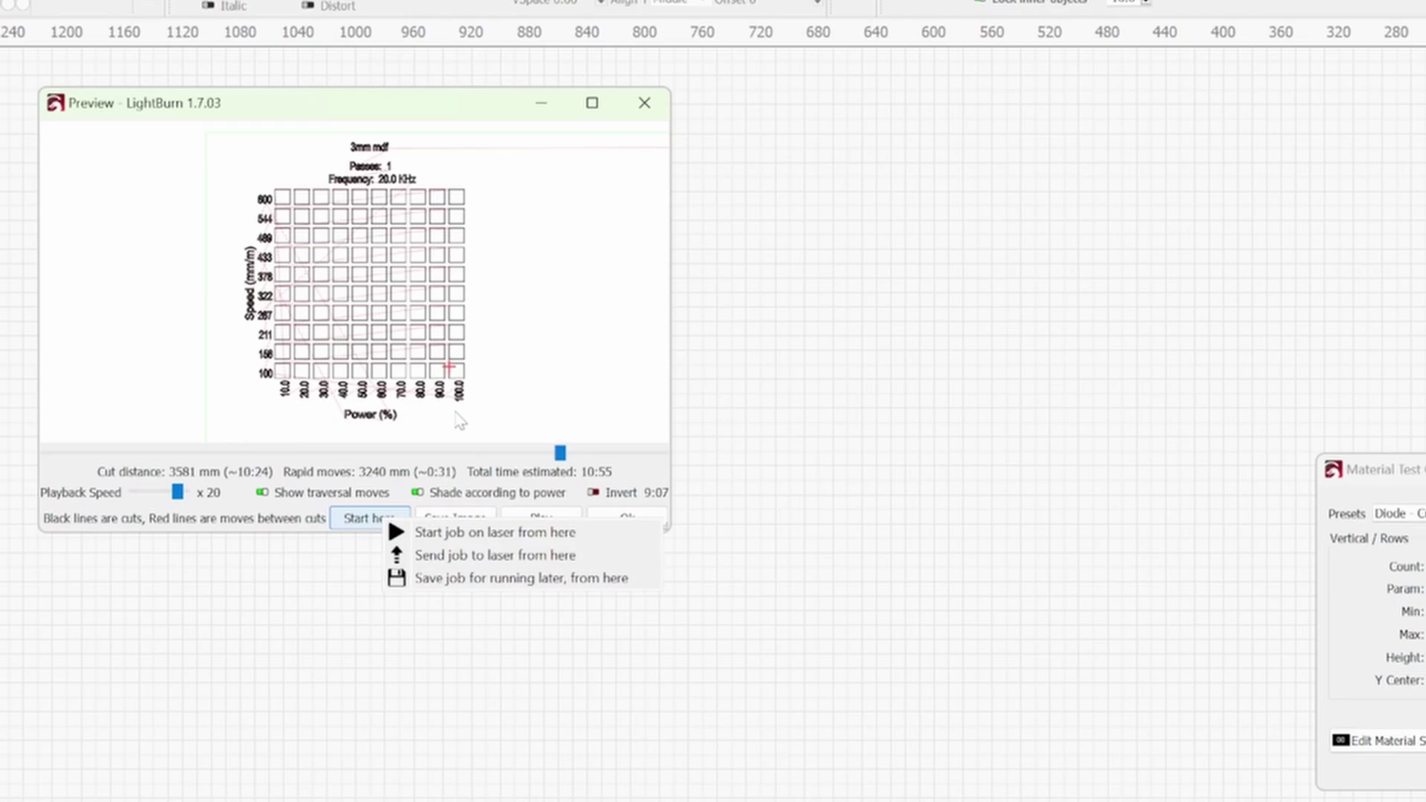
key(Escape)
key(Escape)
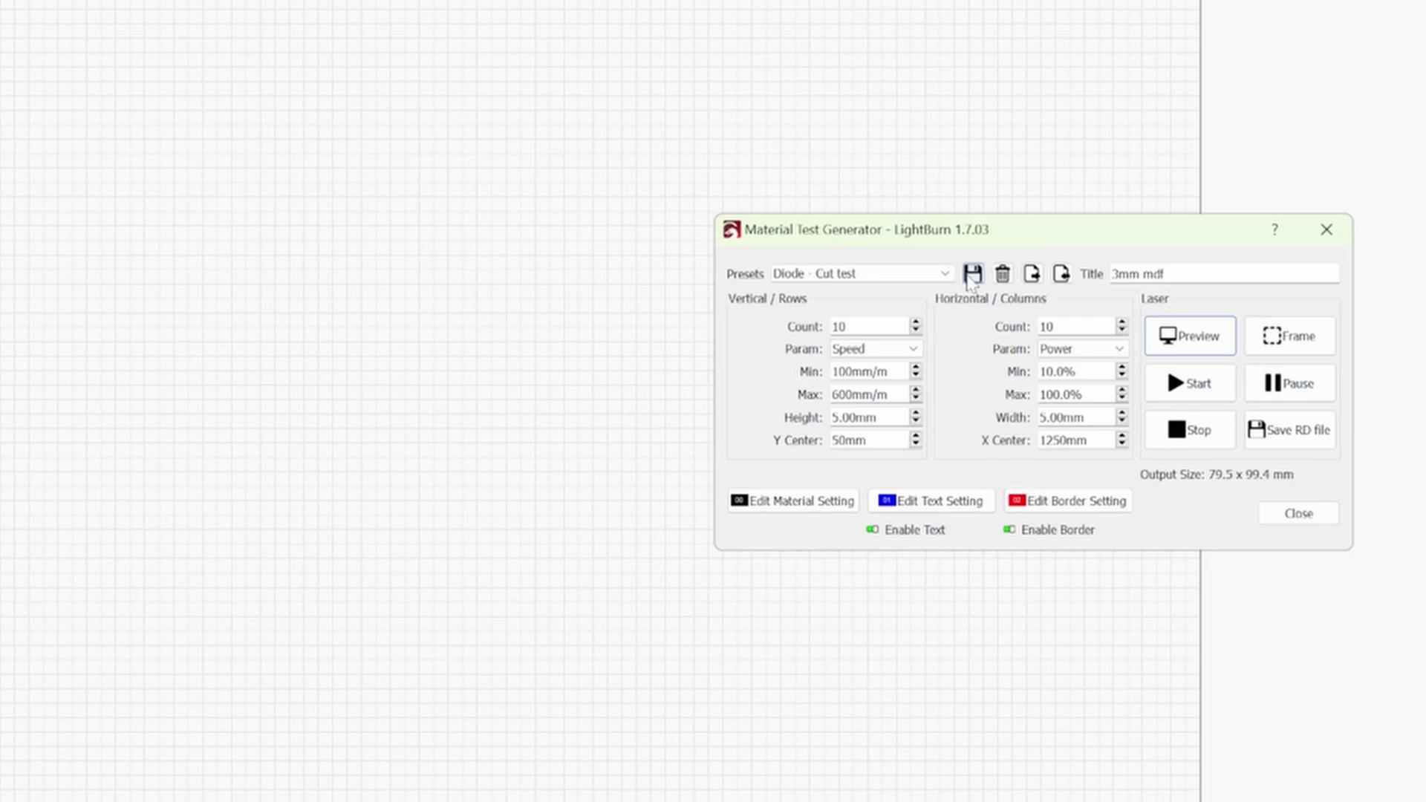
Abandon a preset save and load the My Diode - 3mm Cut test preset (100–300 mm/m, 80–100%).
click(973, 275)
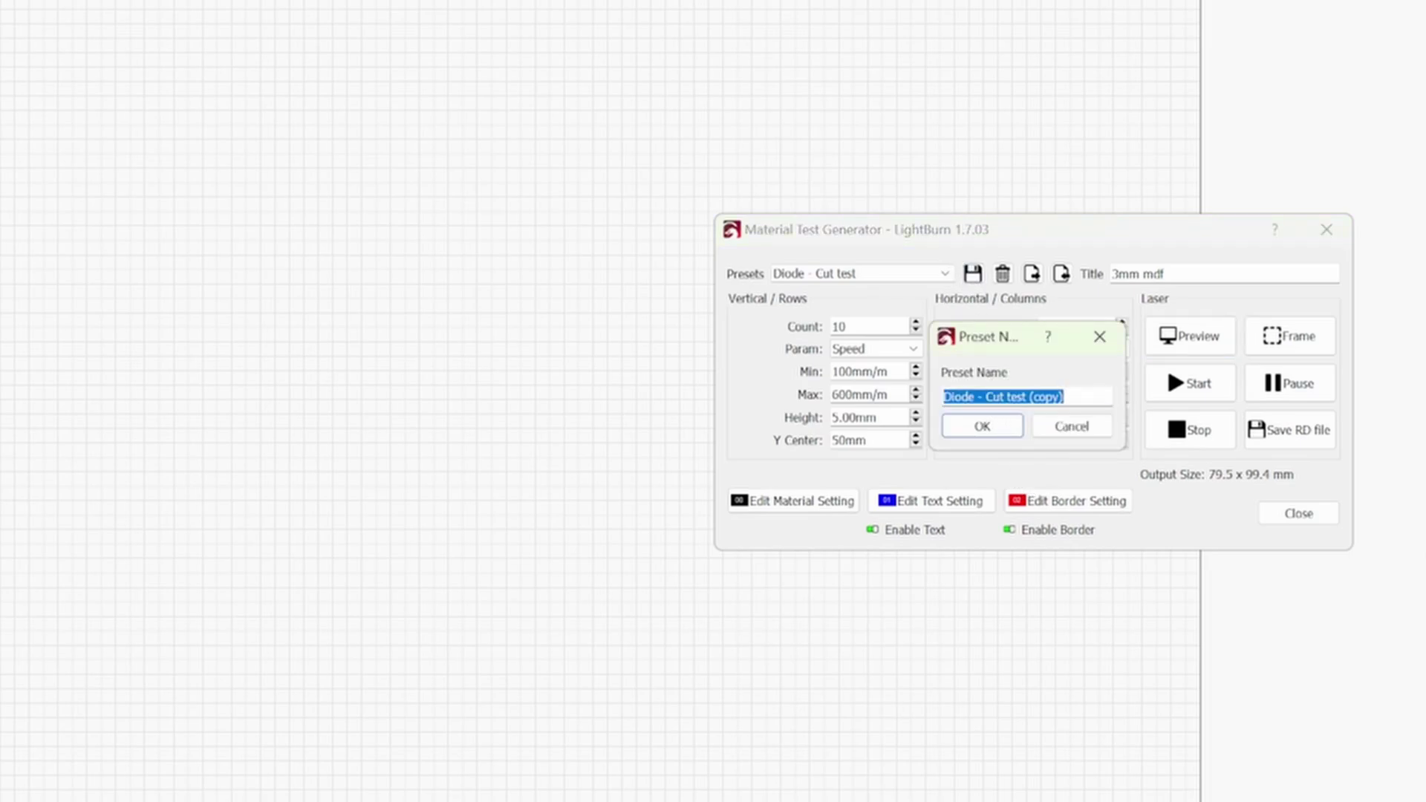
click(1072, 427)
click(921, 273)
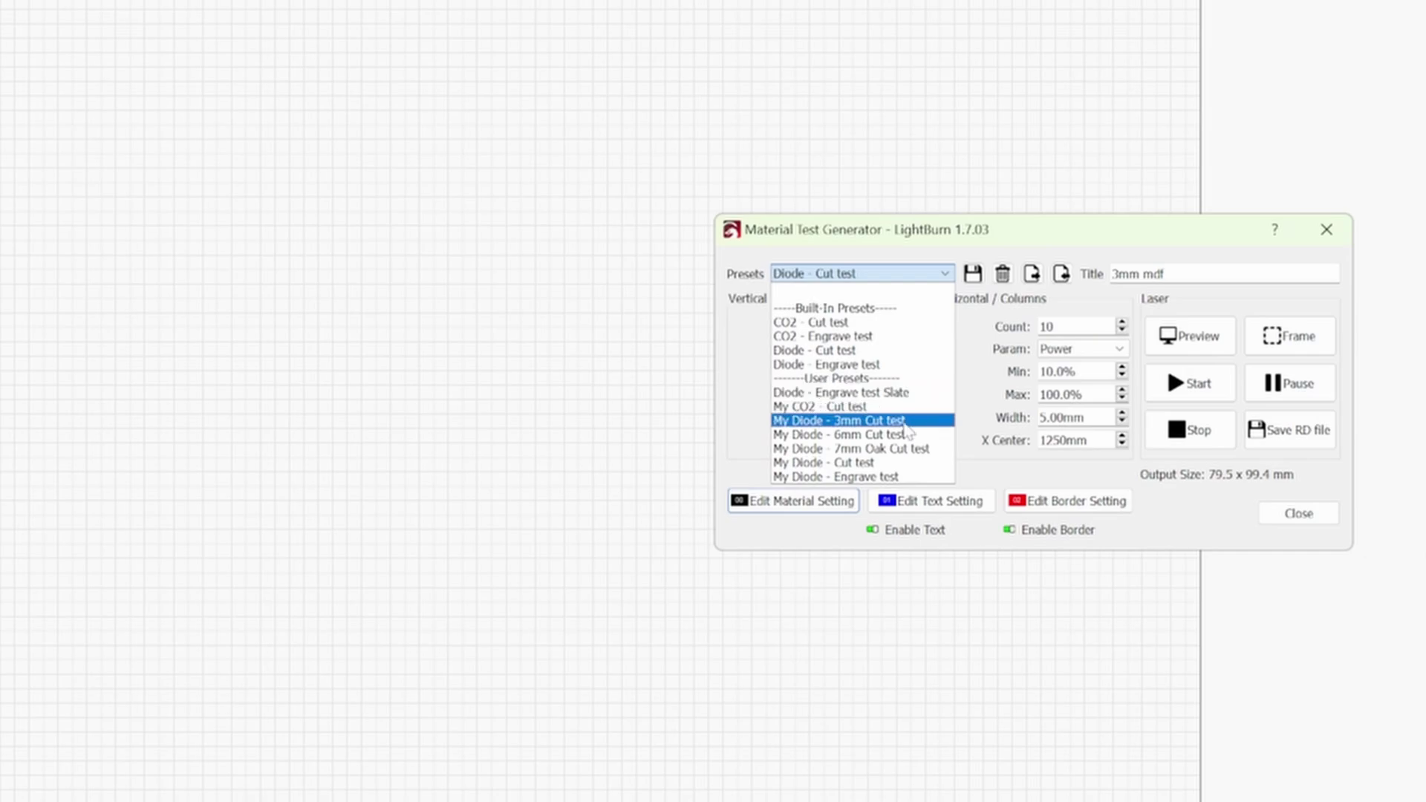
click(906, 422)
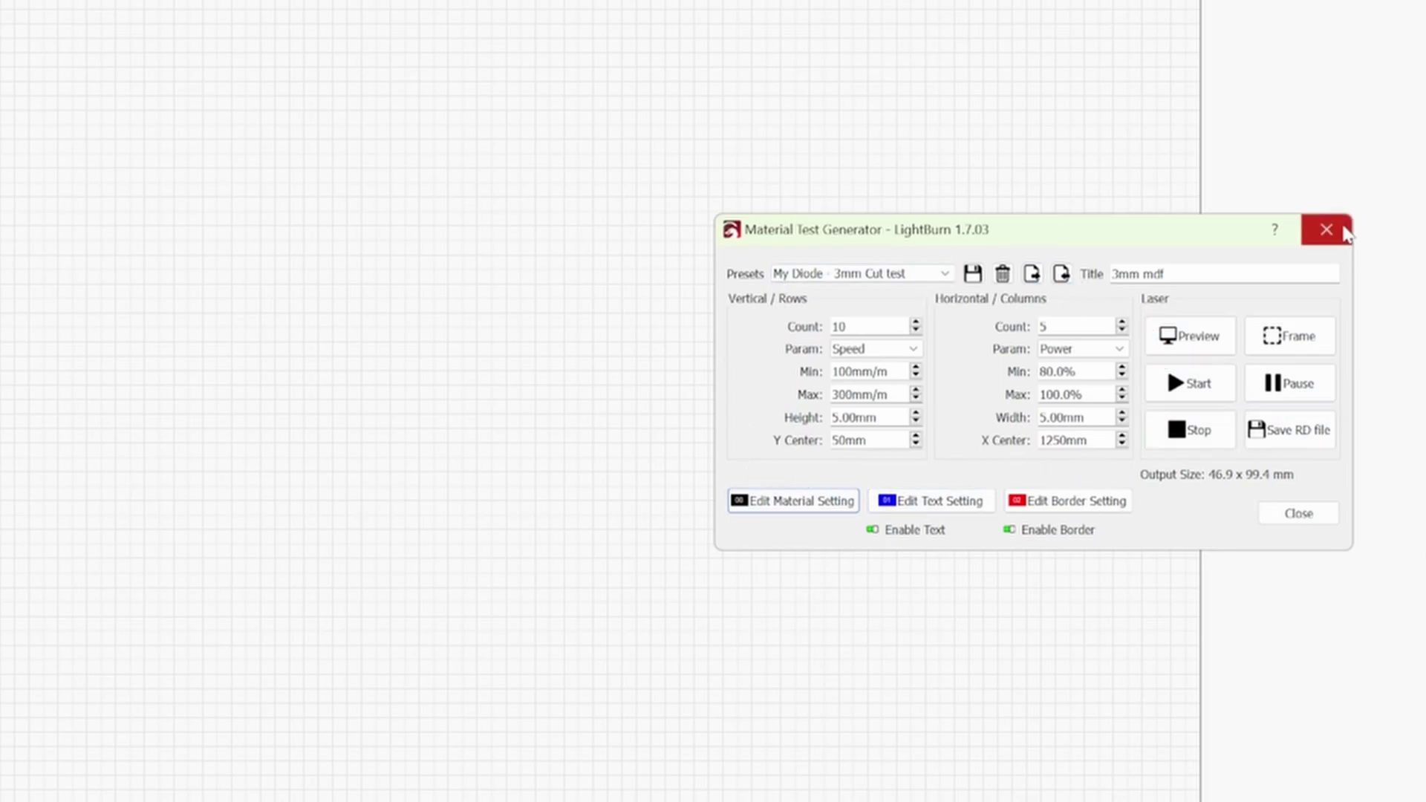
Close the Material Test Generator window, returning to the empty untitled canvas.
click(1330, 232)
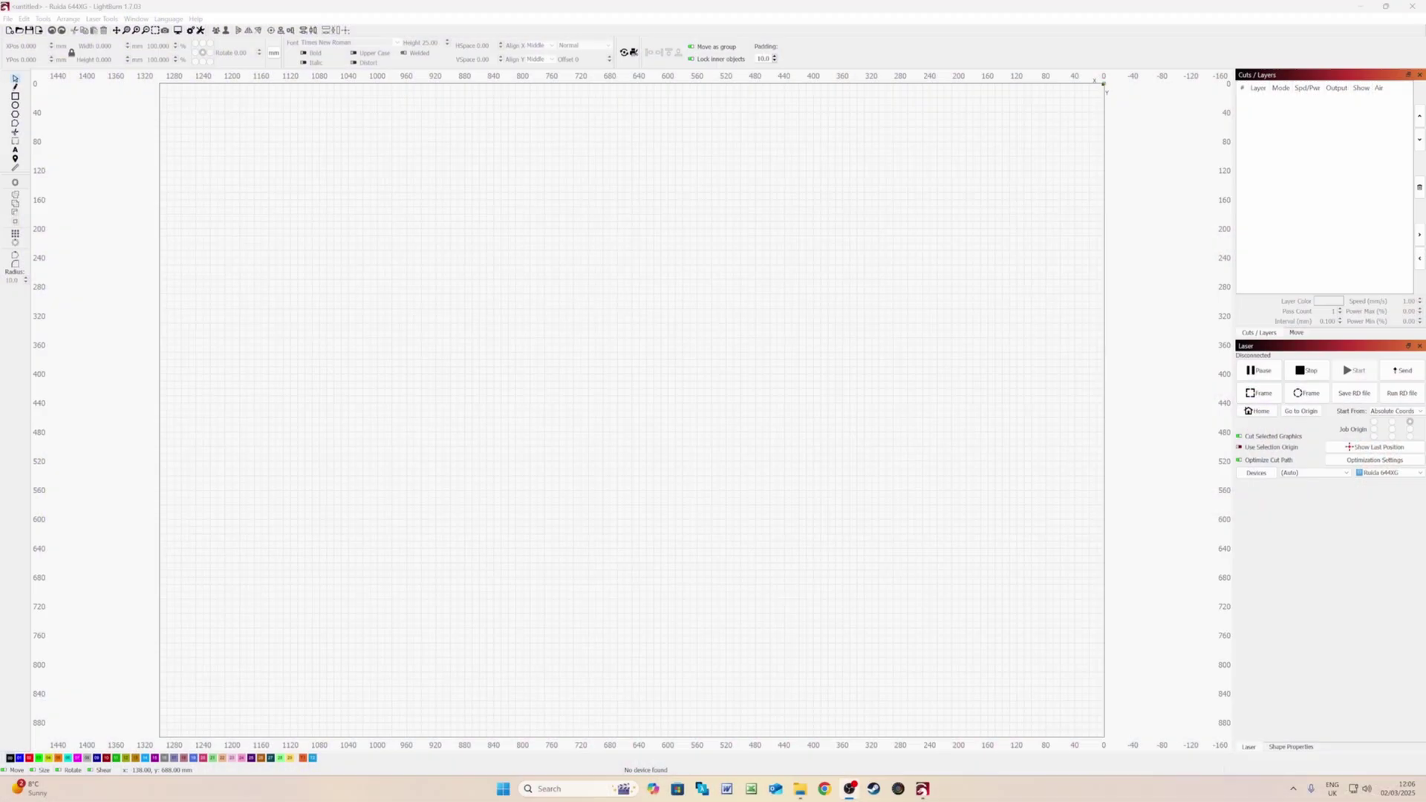
Reopen the Material Test Generator from Laser Tools and load the built-in Diode - Cut test preset.
click(102, 19)
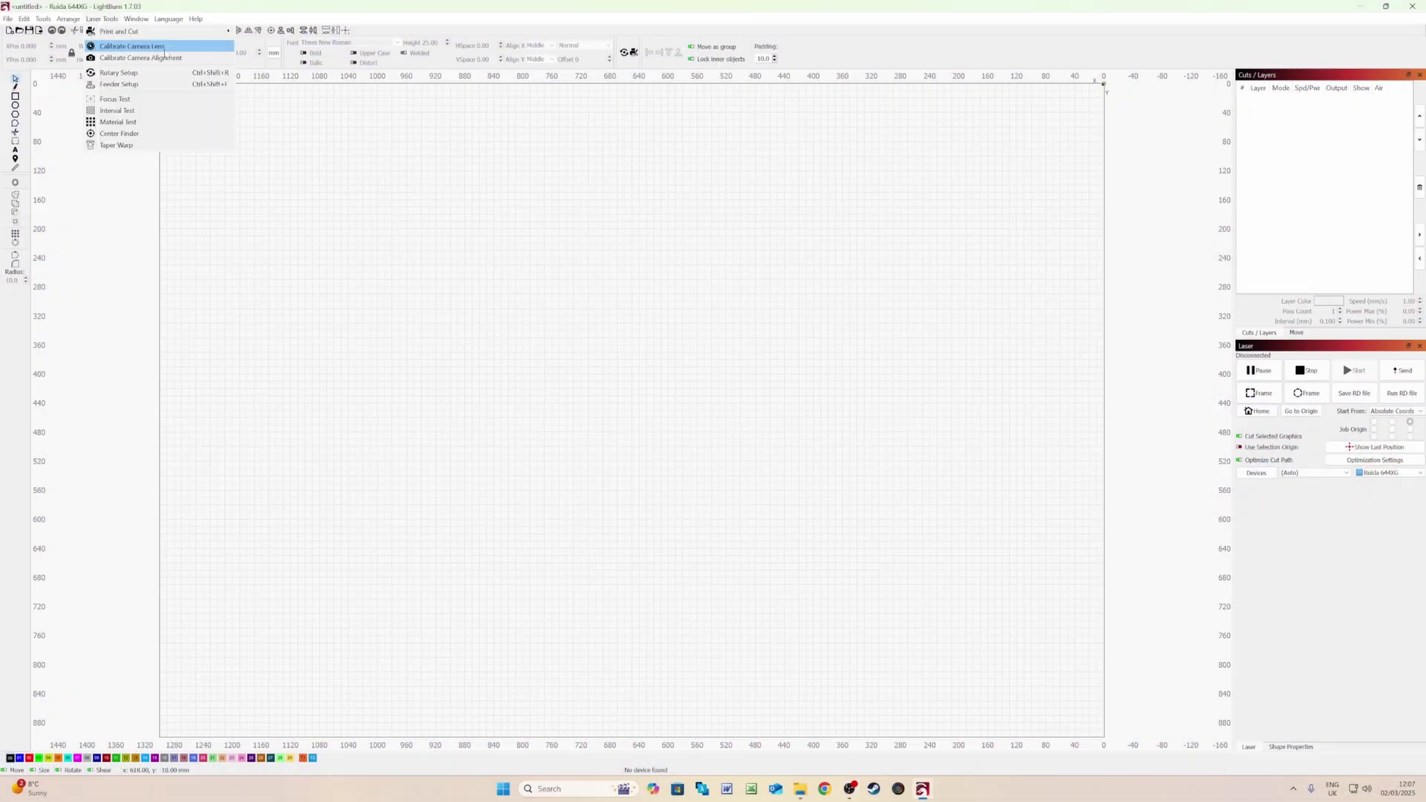
click(149, 121)
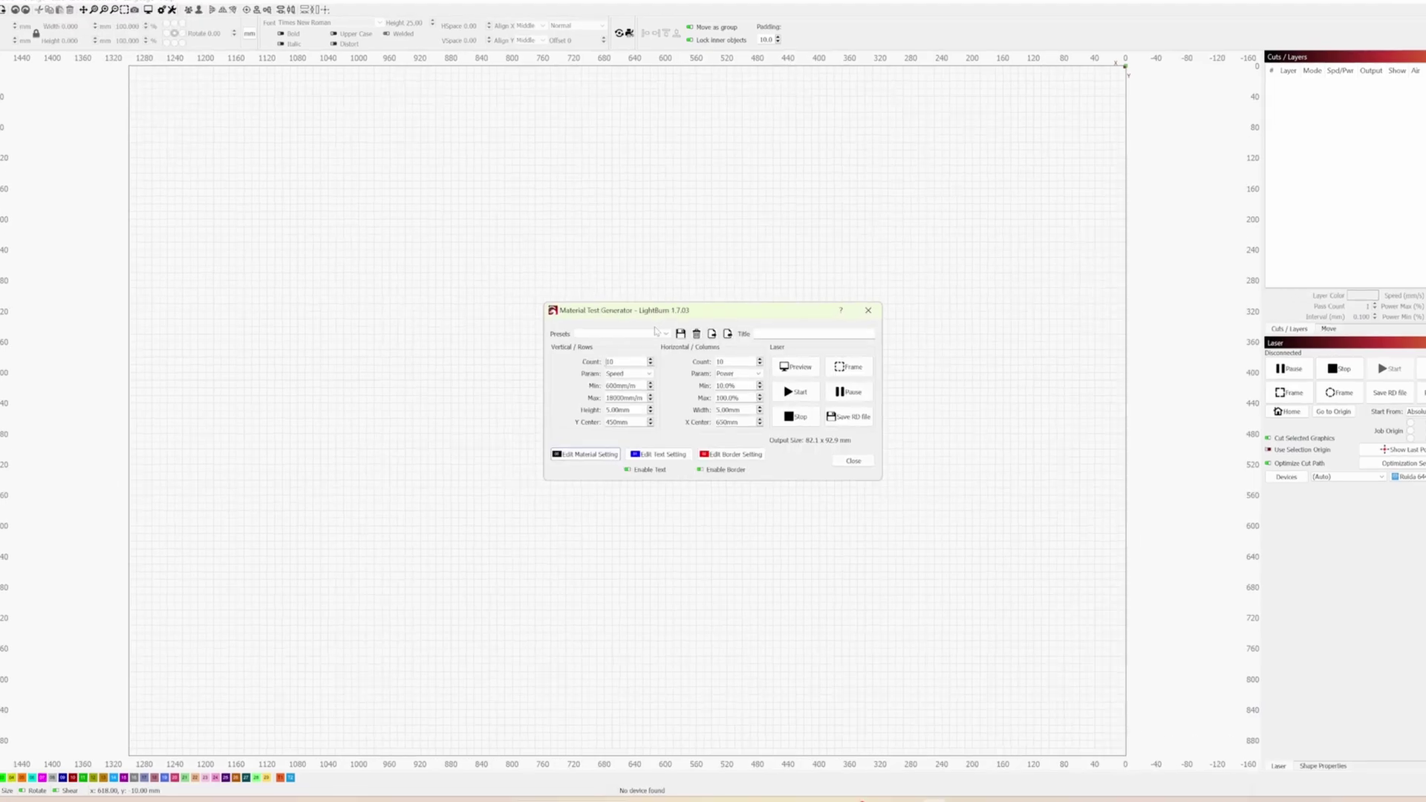
click(668, 337)
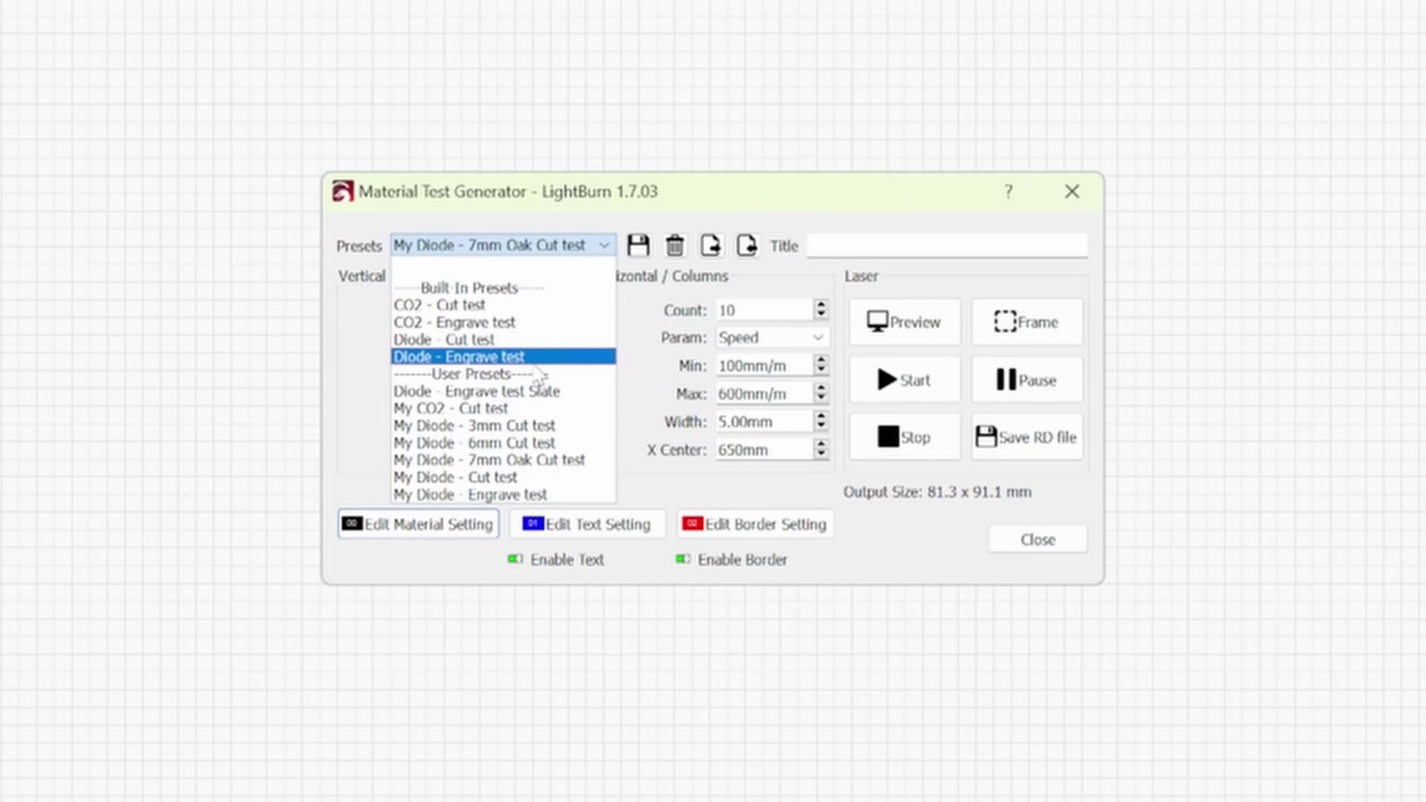
click(550, 442)
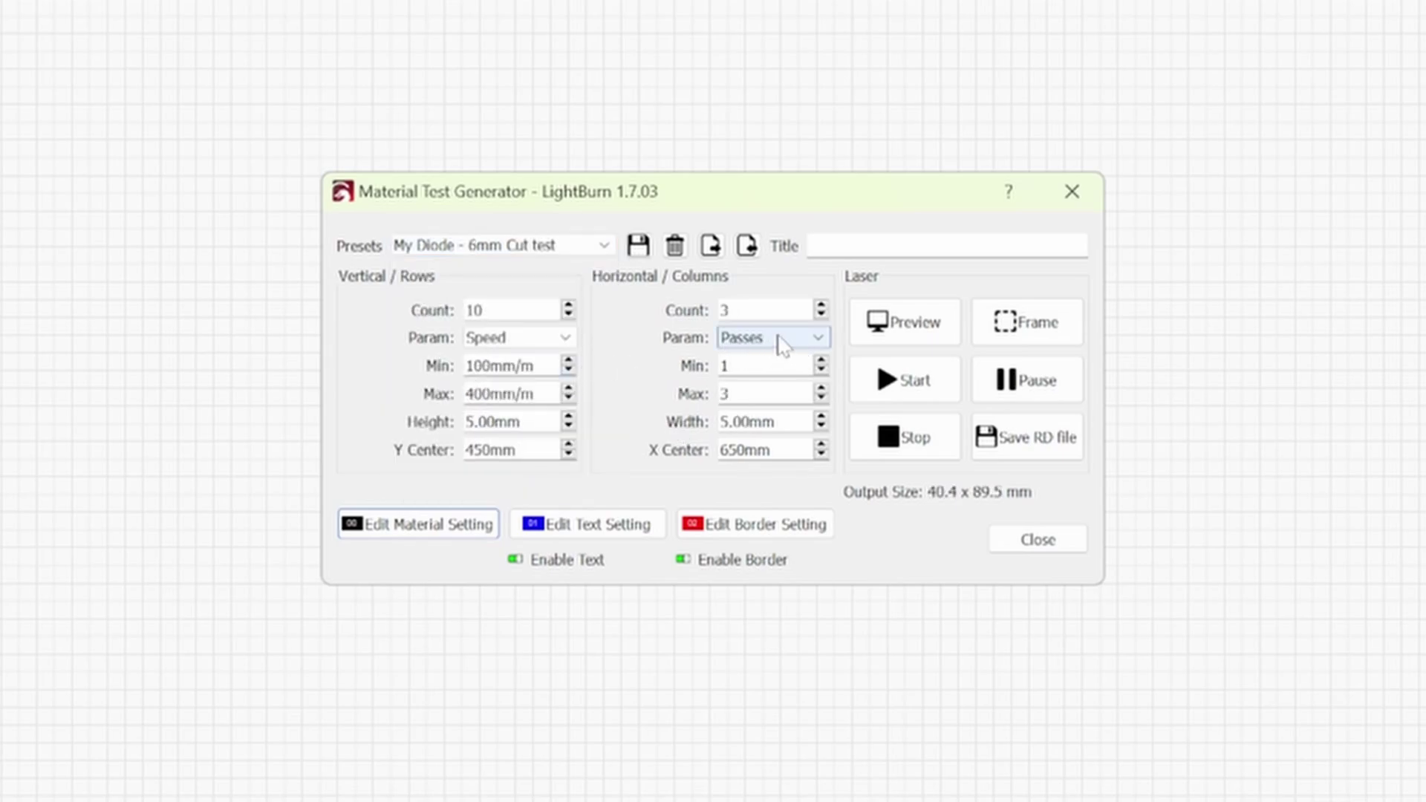
click(602, 250)
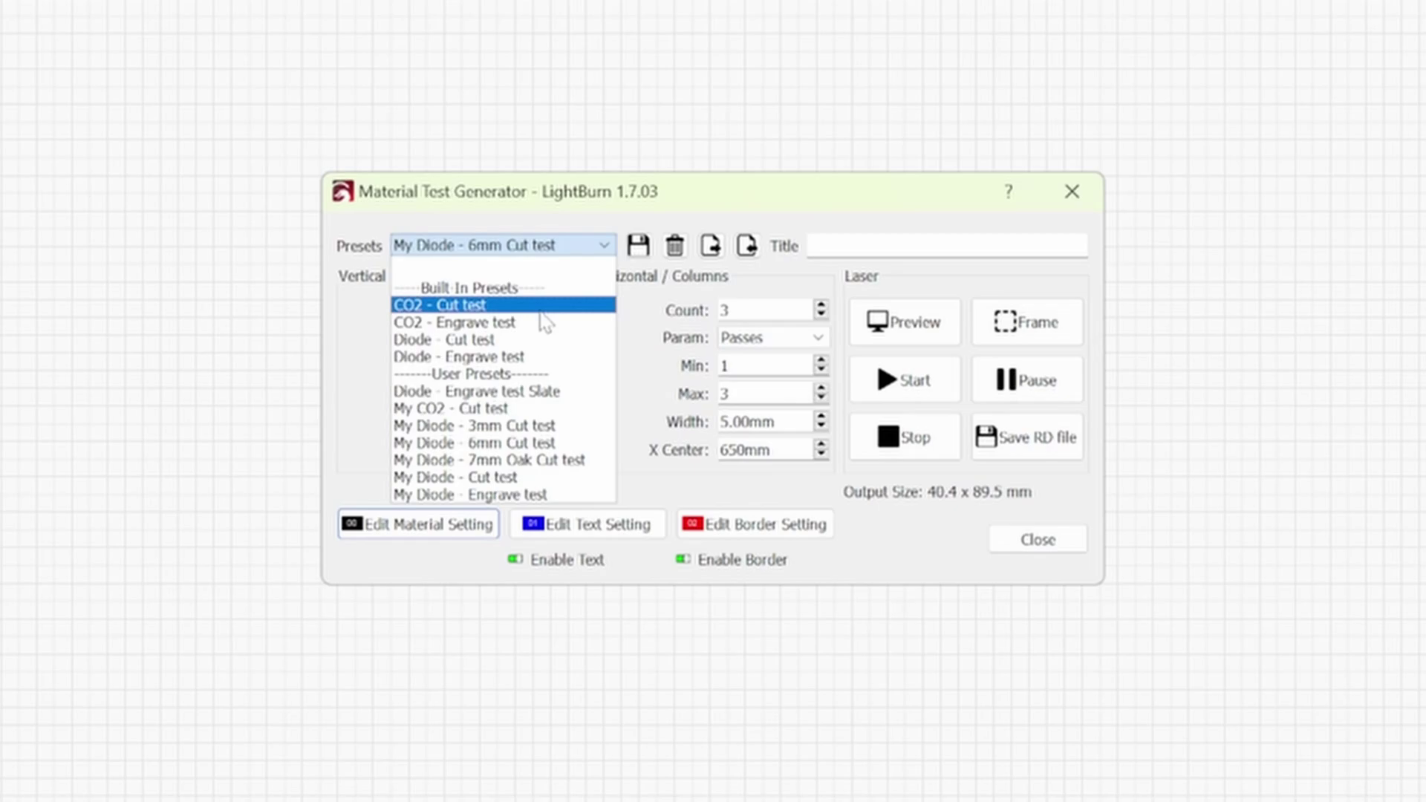
click(514, 344)
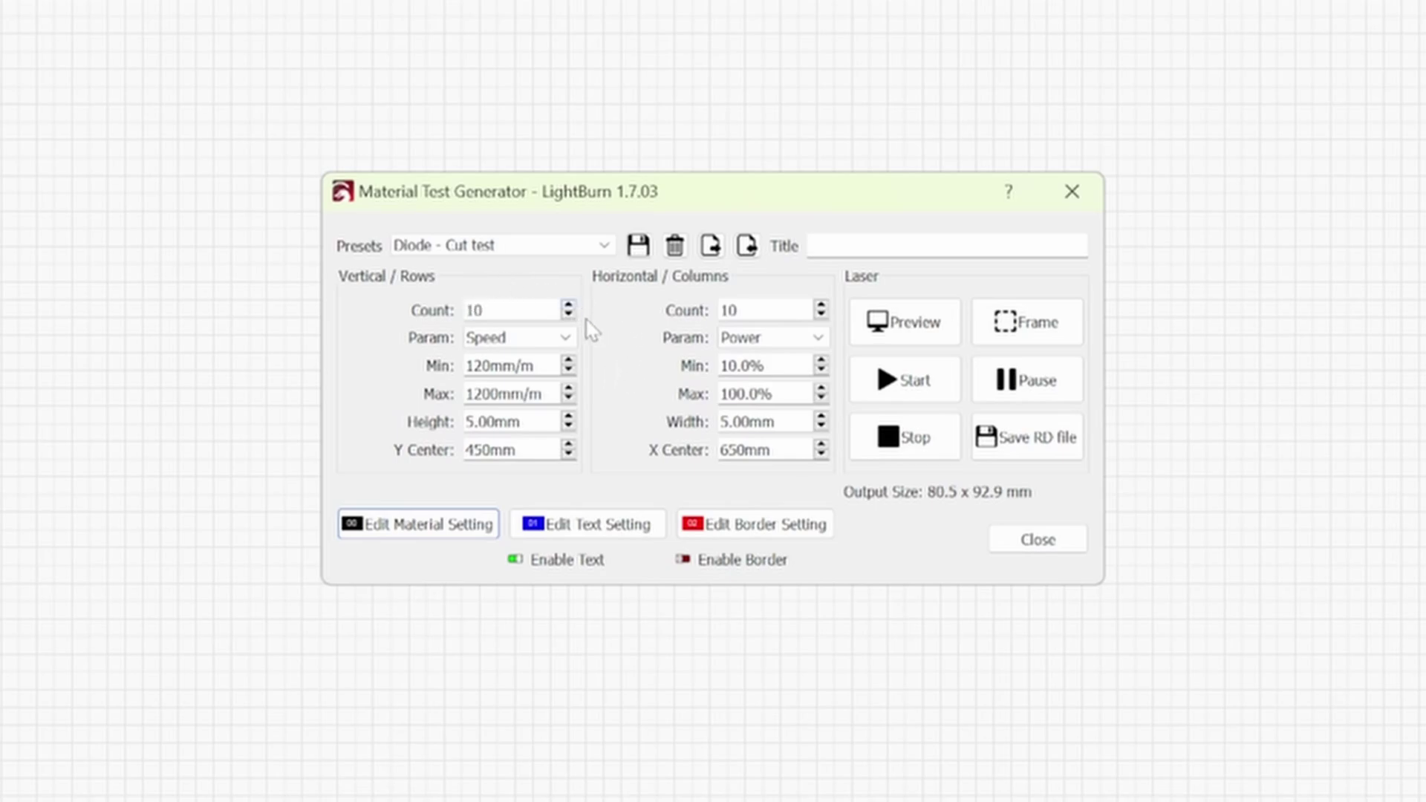
Set the speed rows' Min to 100 and Max to 400 mm/m.
click(563, 366)
key(BackSpace)
key(BackSpace)
text(00)
key(BackSpace)
key(BackSpace)
key(BackSpace)
key(BackSpace)
text(400)
Switch the columns to vary Passes and reduce the column count to 5.
click(818, 341)
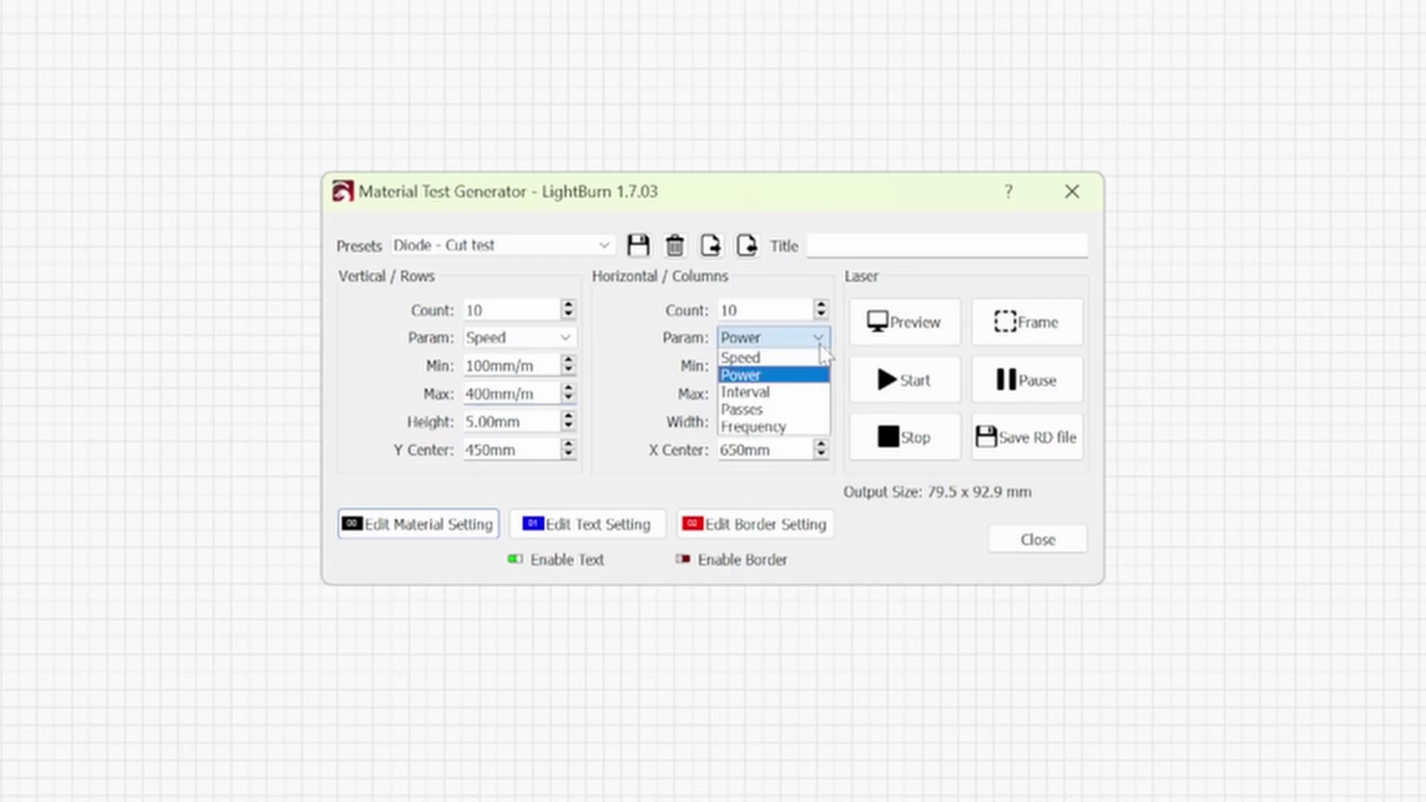
click(794, 414)
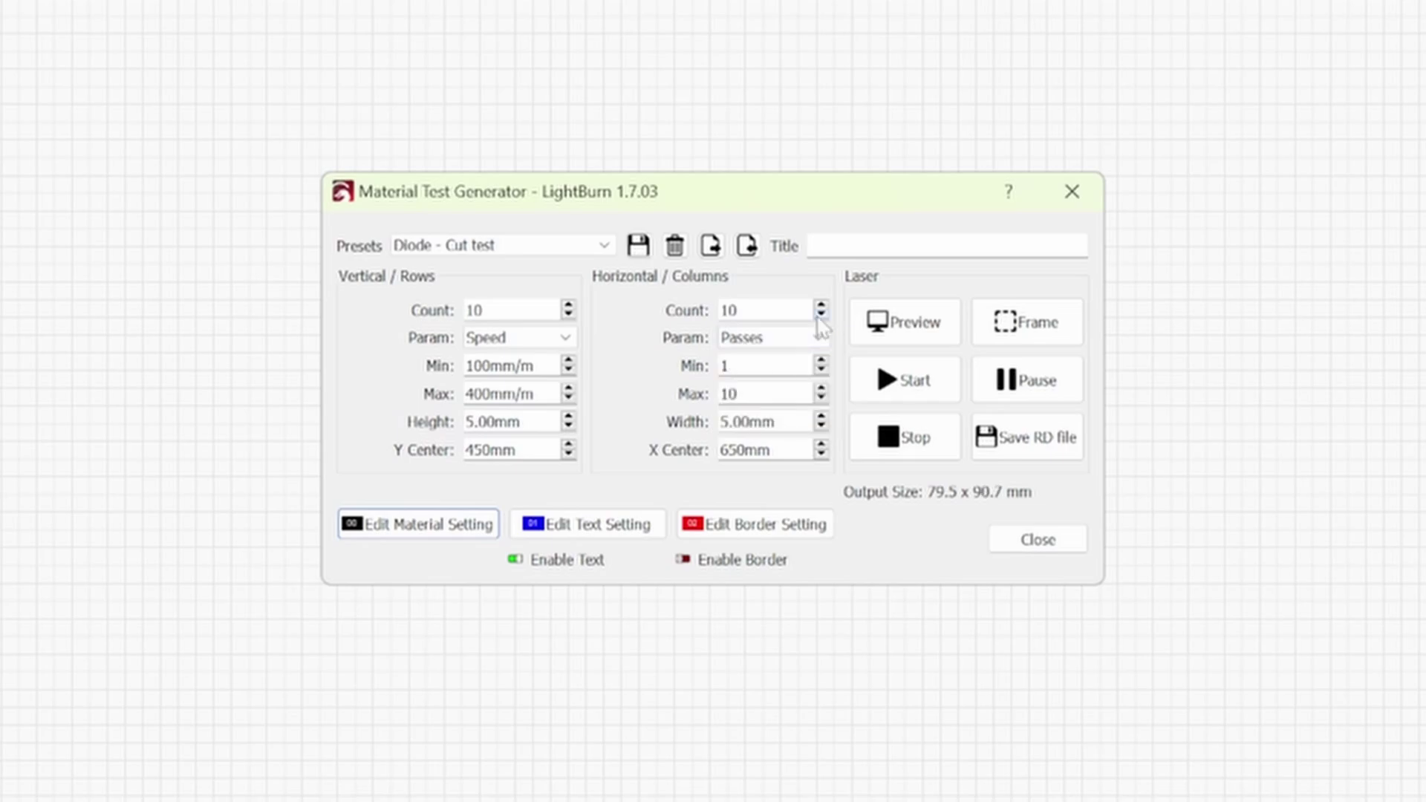
click(820, 315)
click(821, 315)
click(821, 315)
click(821, 315)
click(821, 315)
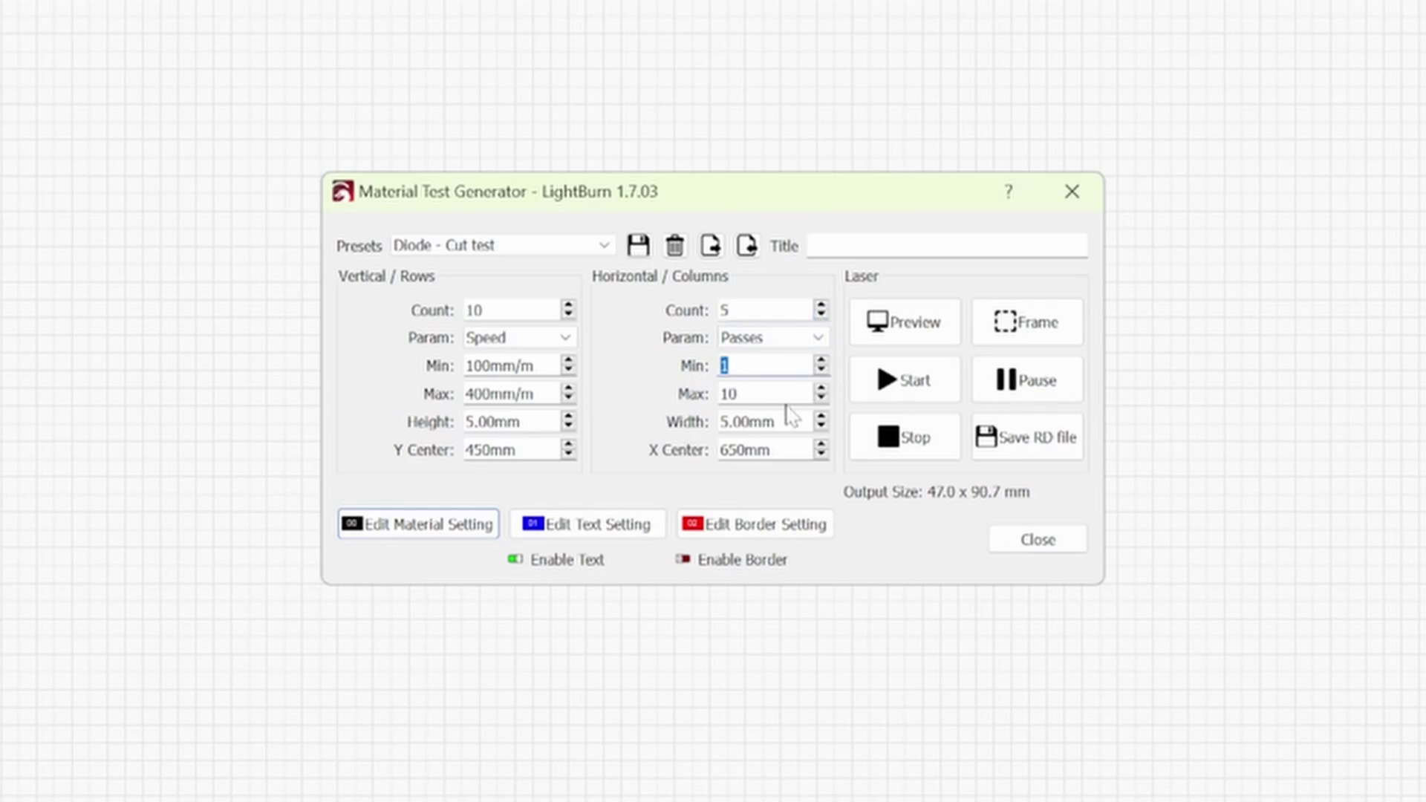
Lower the maximum passes to 10 and preview the speed-by-passes grid.
click(735, 393)
click(821, 400)
click(821, 400)
click(821, 400)
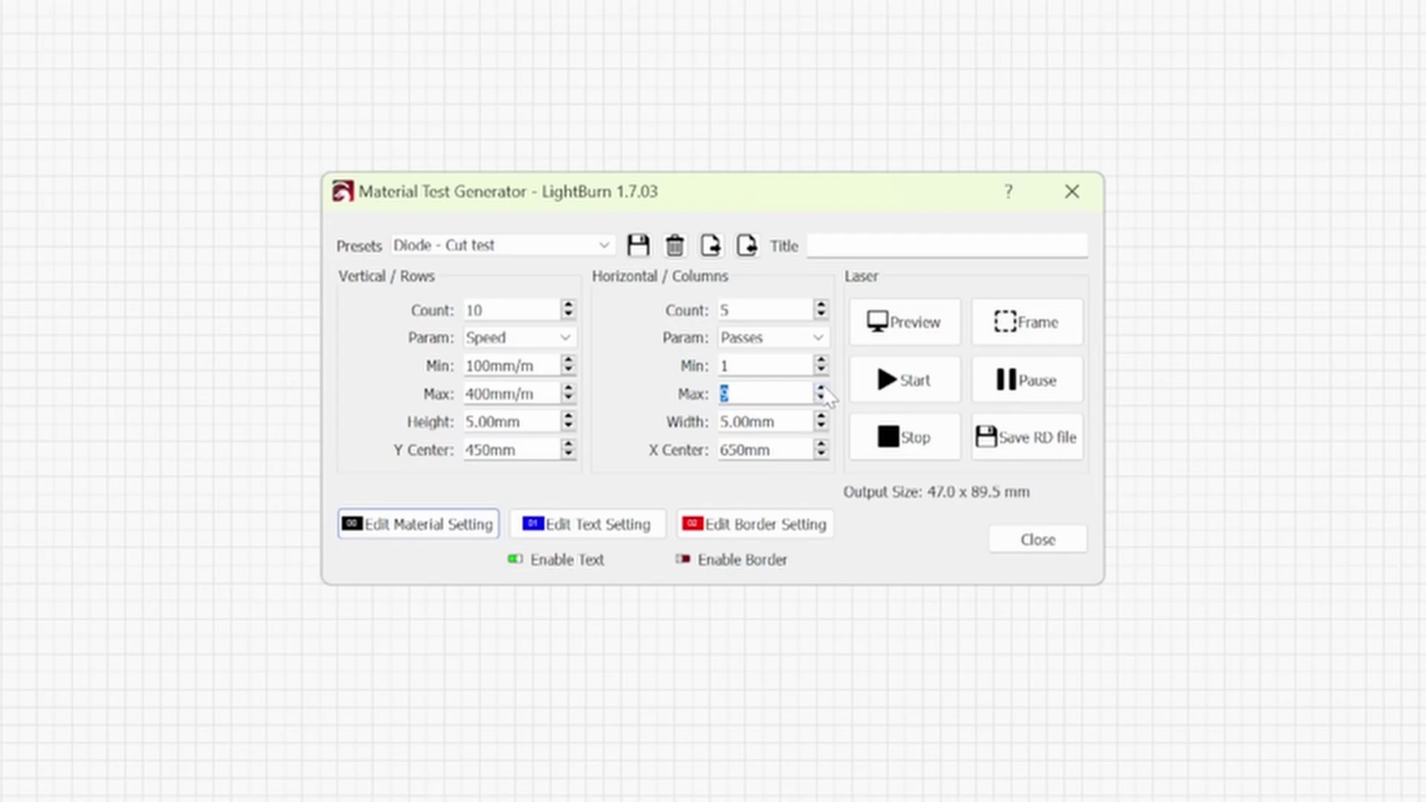
click(822, 388)
click(822, 388)
click(821, 388)
Preview the 10 × 5 speed-by-passes grid, zooming in to inspect it.
click(907, 321)
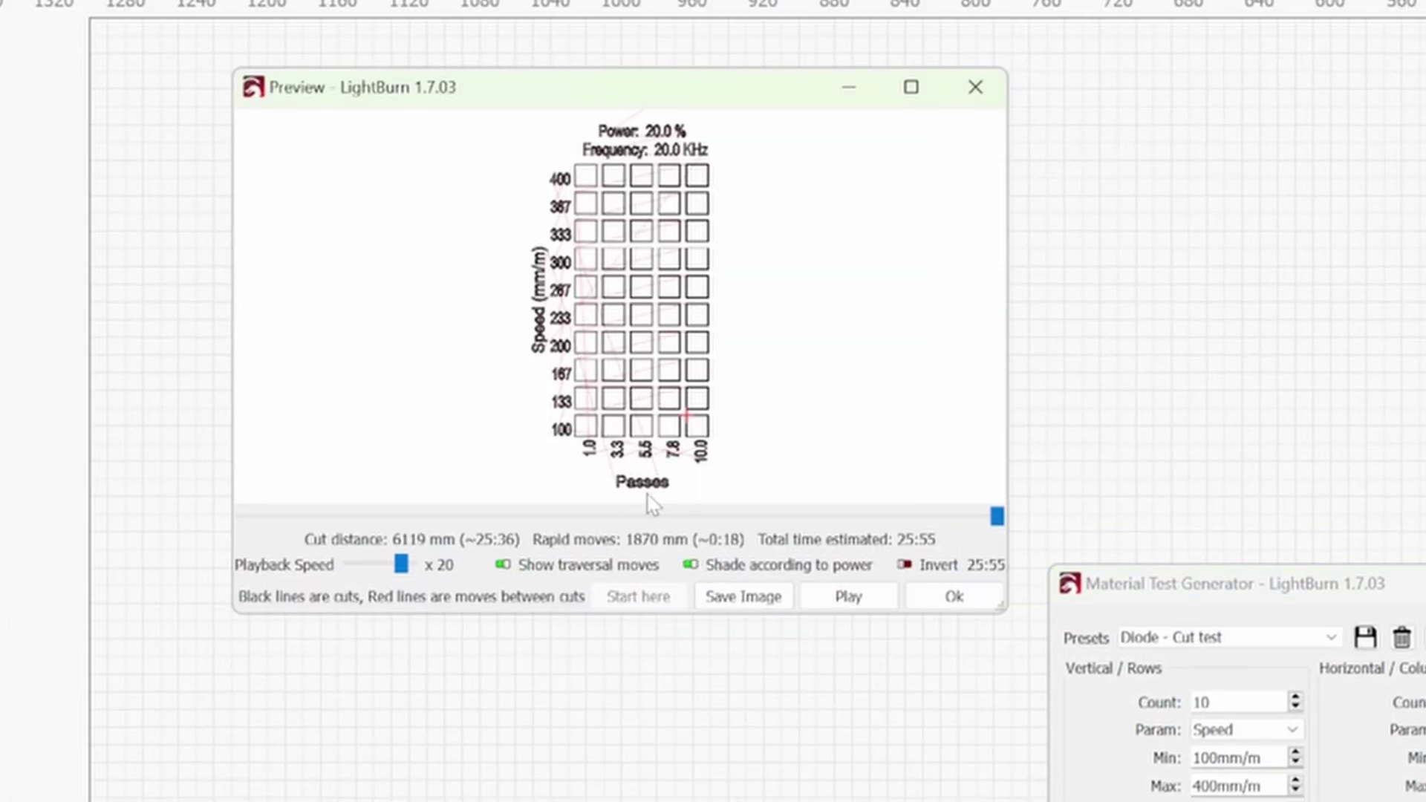
scroll(620, 490, up, 3)
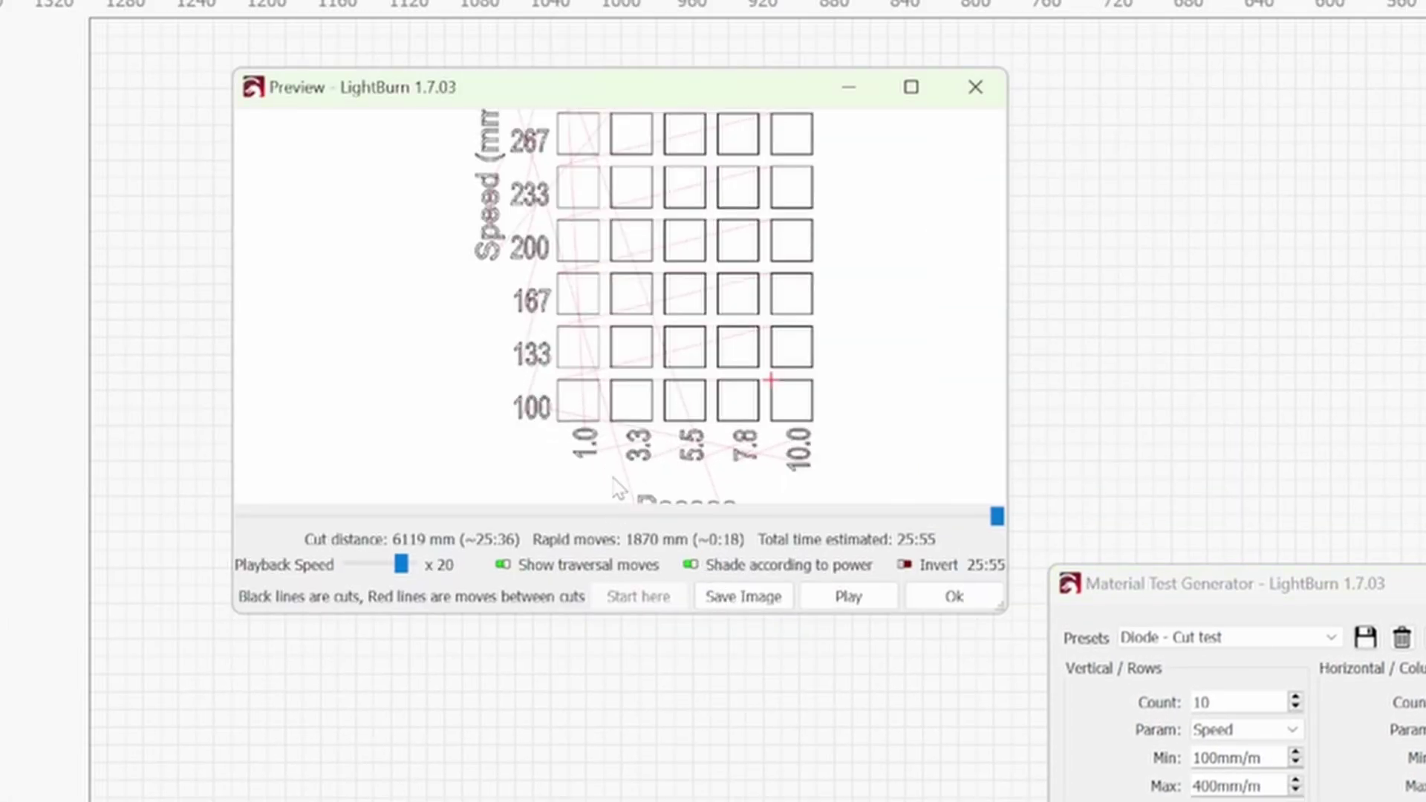
scroll(620, 475, up, 1)
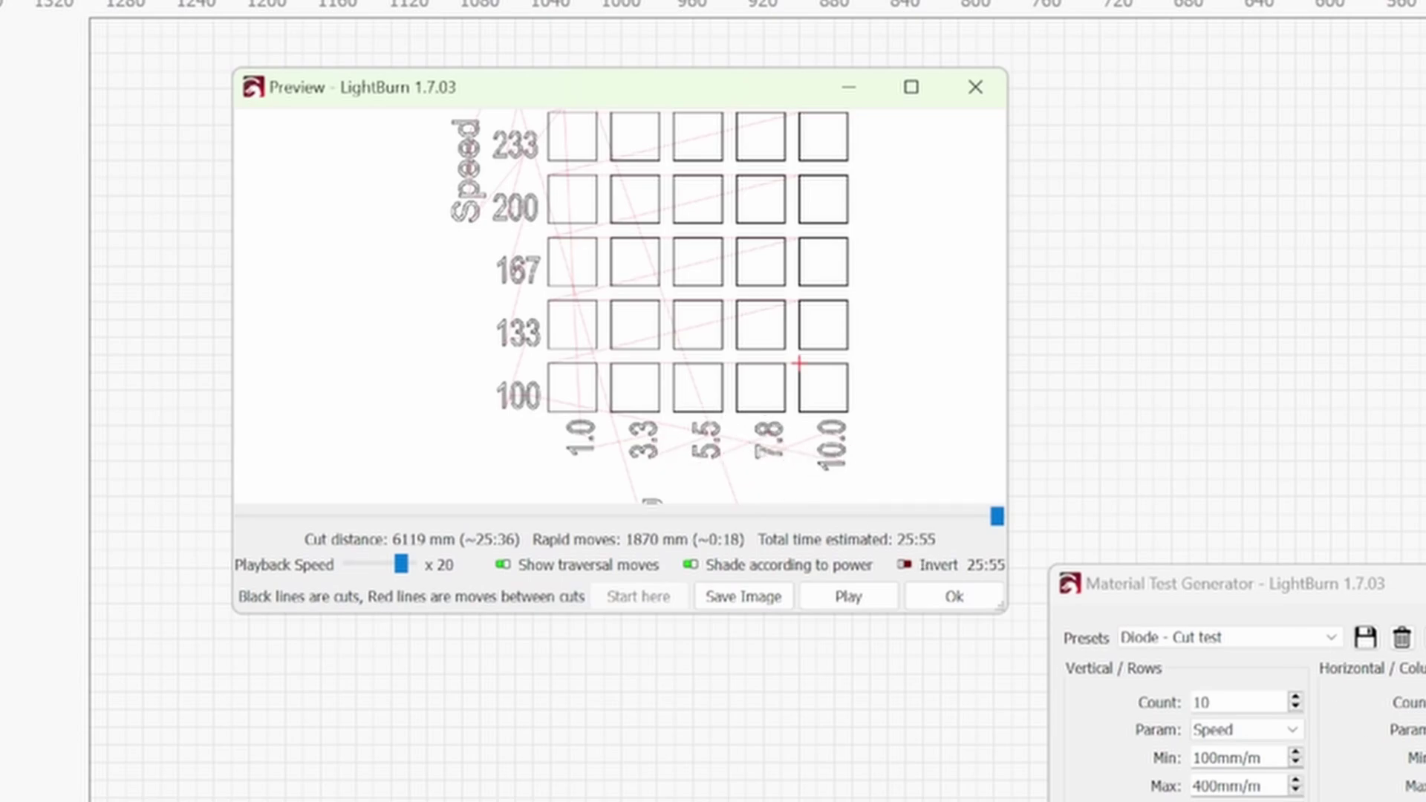
click(973, 85)
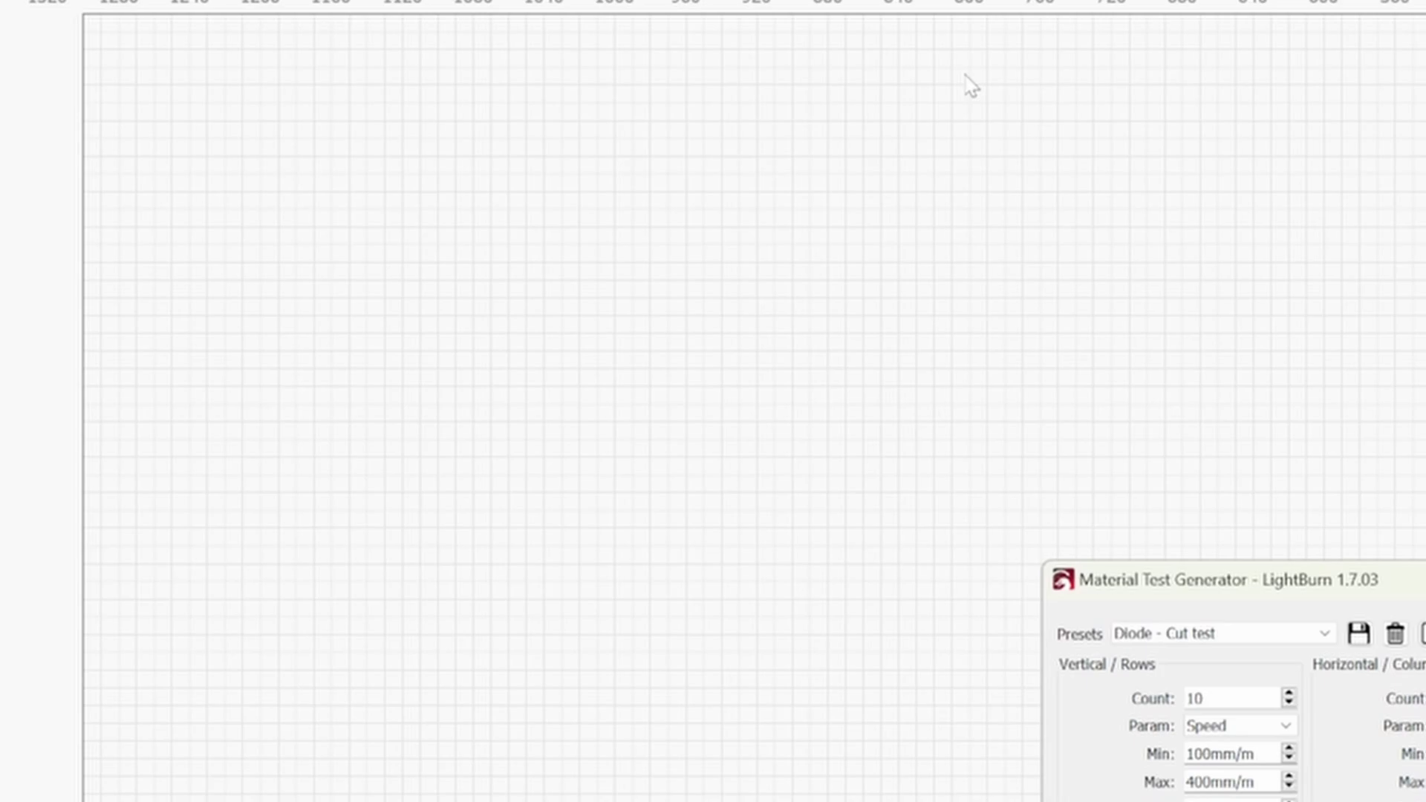
Set the passes columns to Max 5 with Count 5 and preview the 1–5 pass grid.
scroll(1047, 544, down, 5)
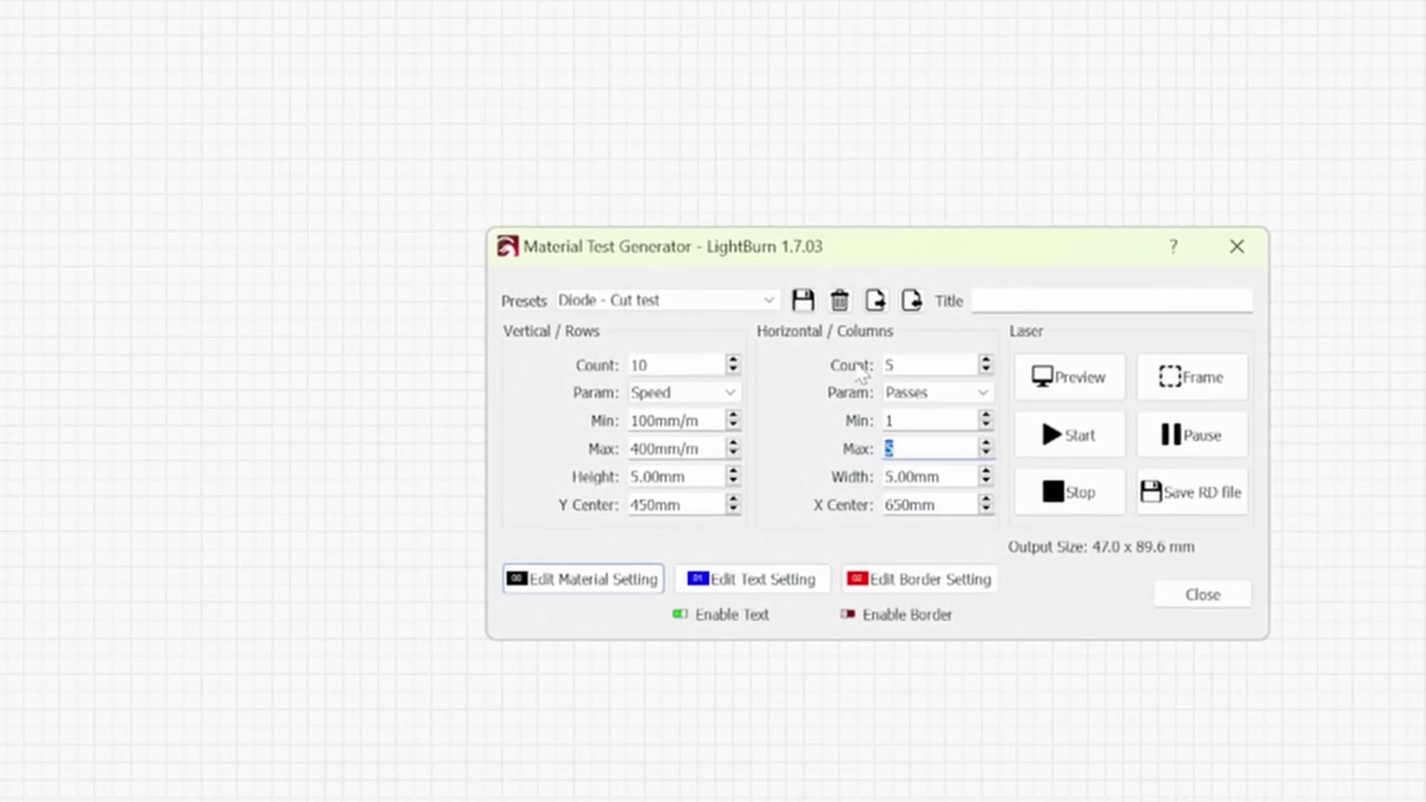
click(986, 370)
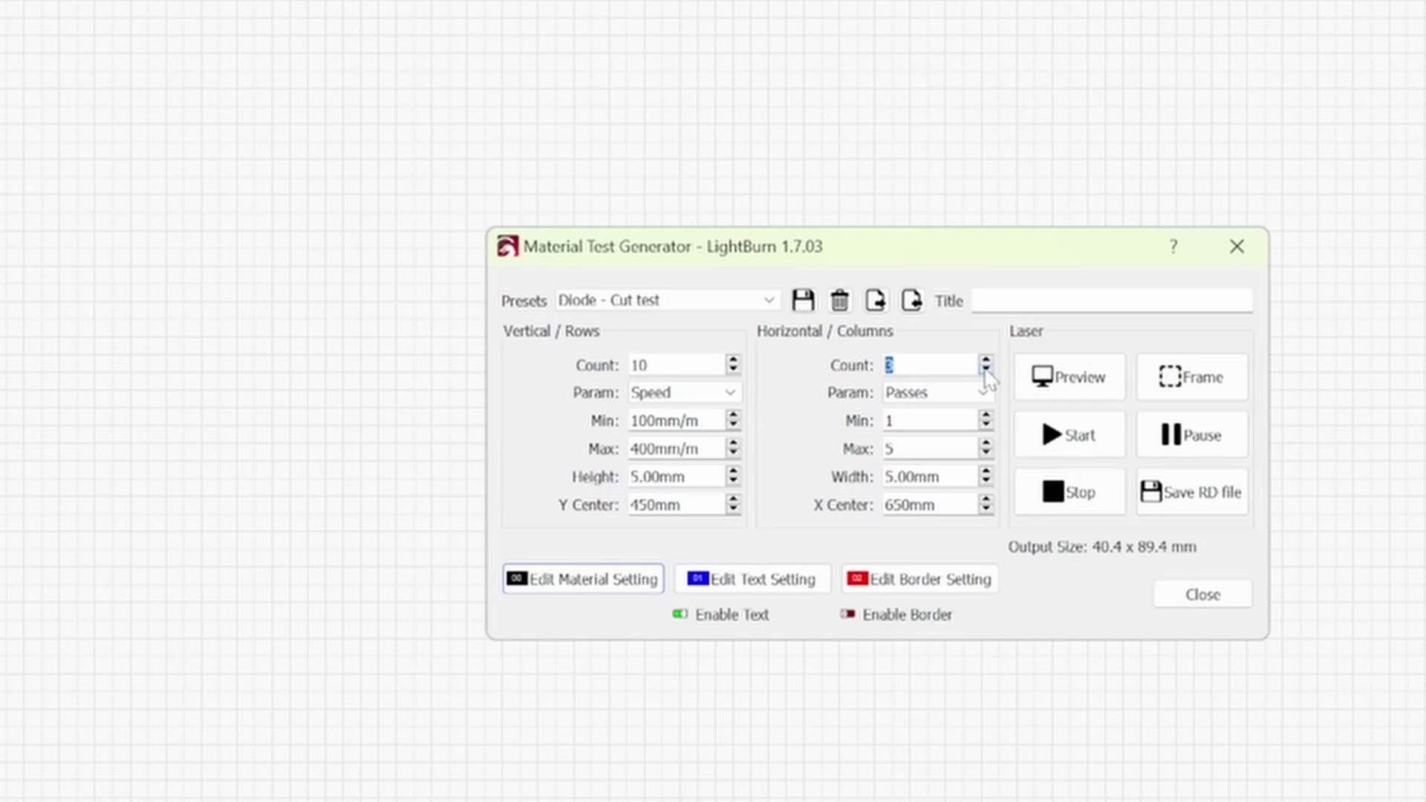
click(978, 453)
click(987, 363)
click(987, 363)
click(1040, 383)
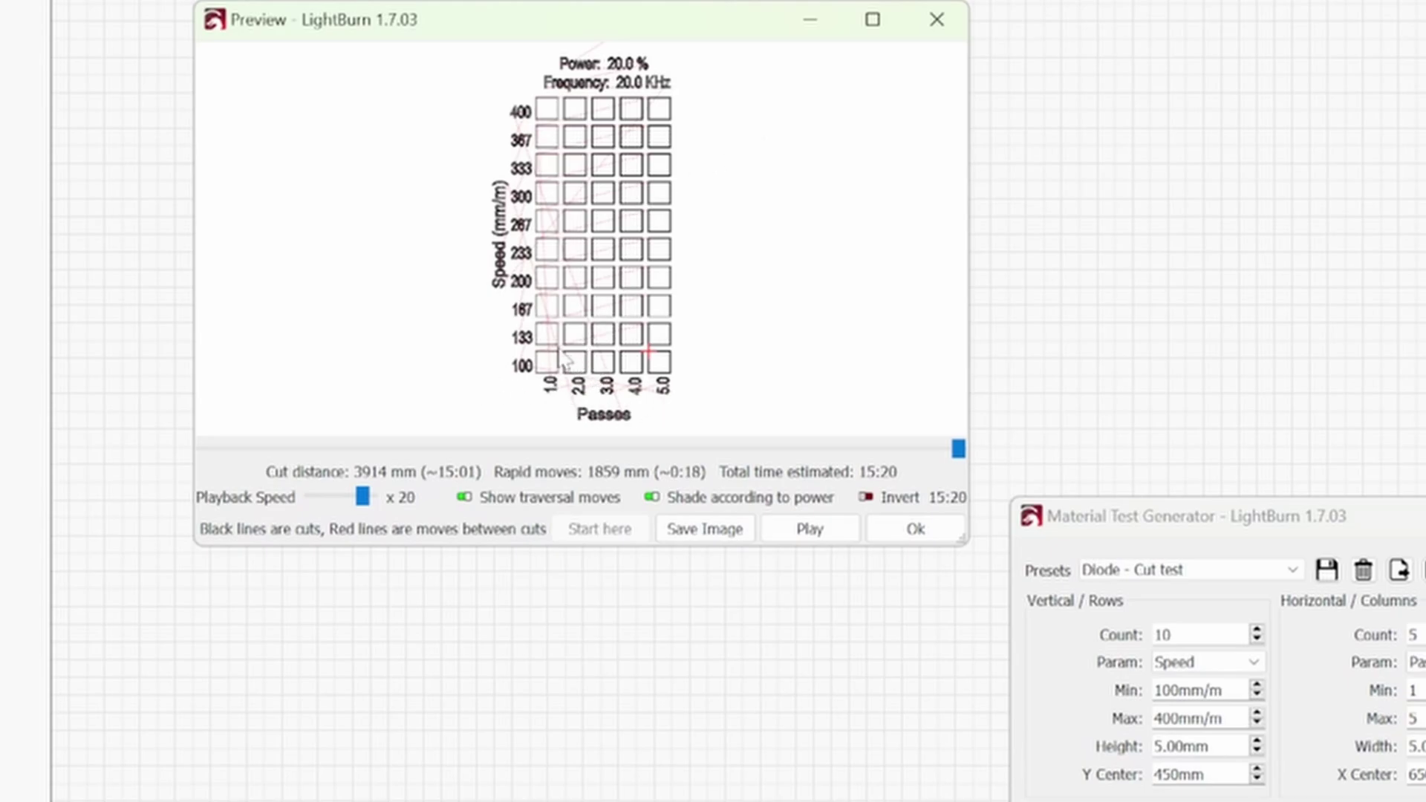
scroll(528, 437, up, 1)
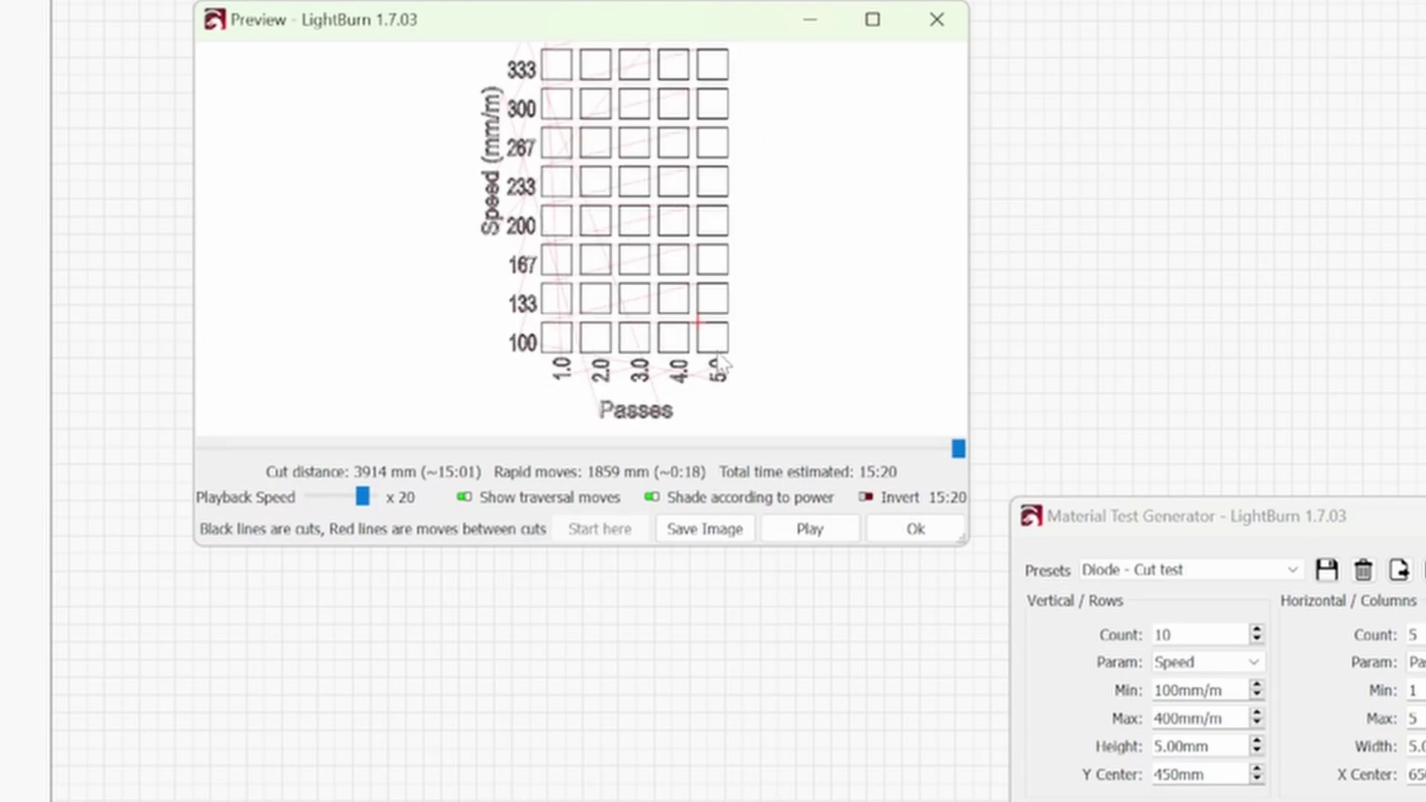
Close the preview and type the card title '6mm sapele m'.
key(Escape)
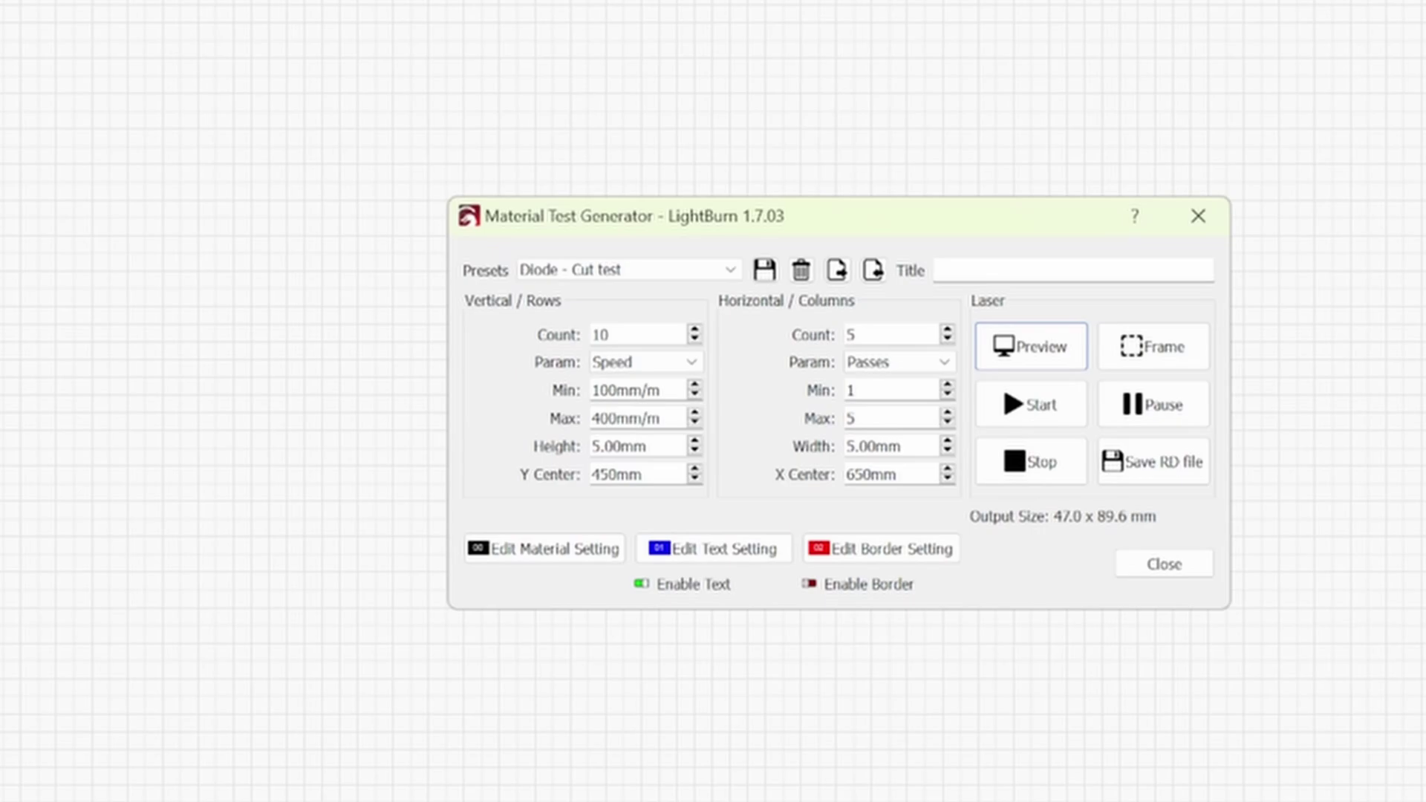
click(1004, 266)
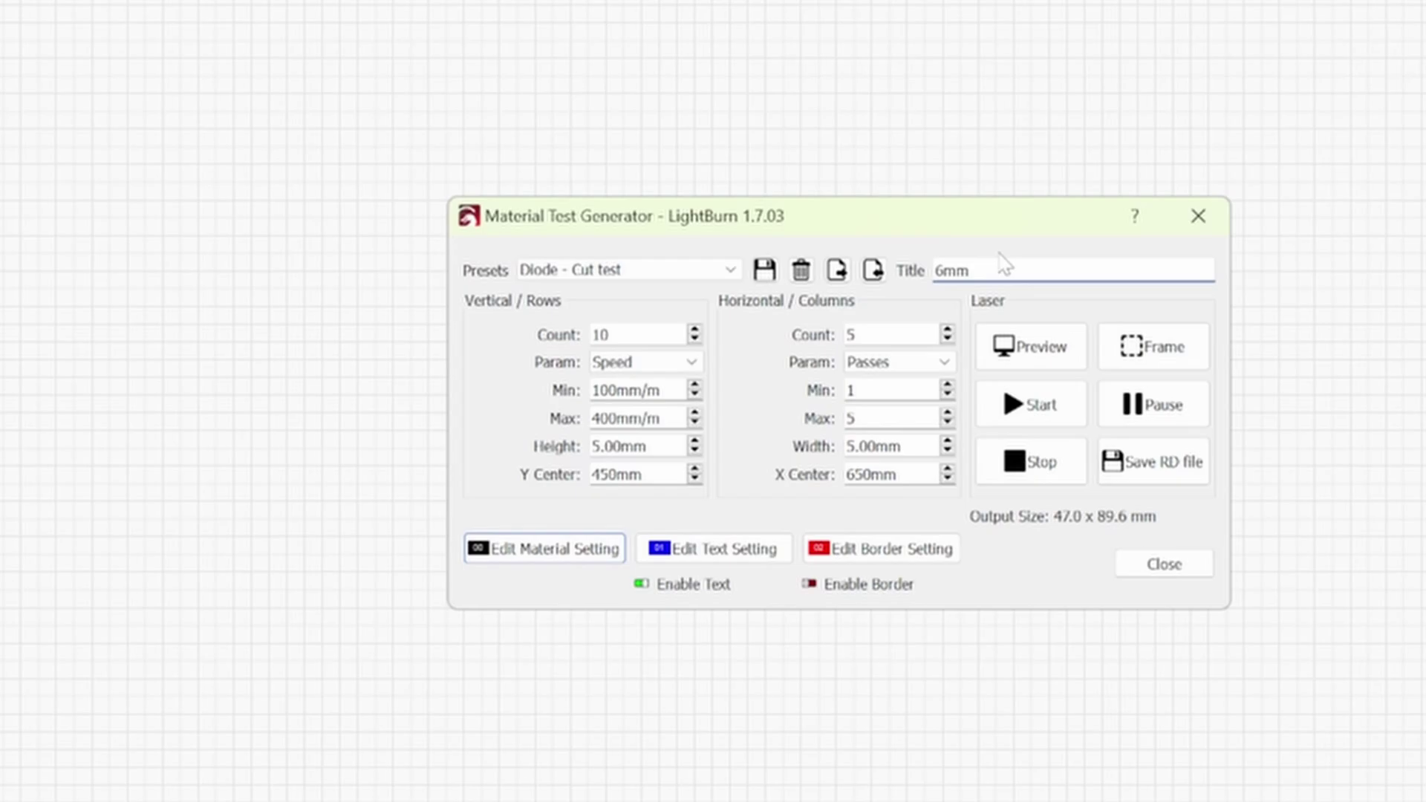
text(6mm sapele m)
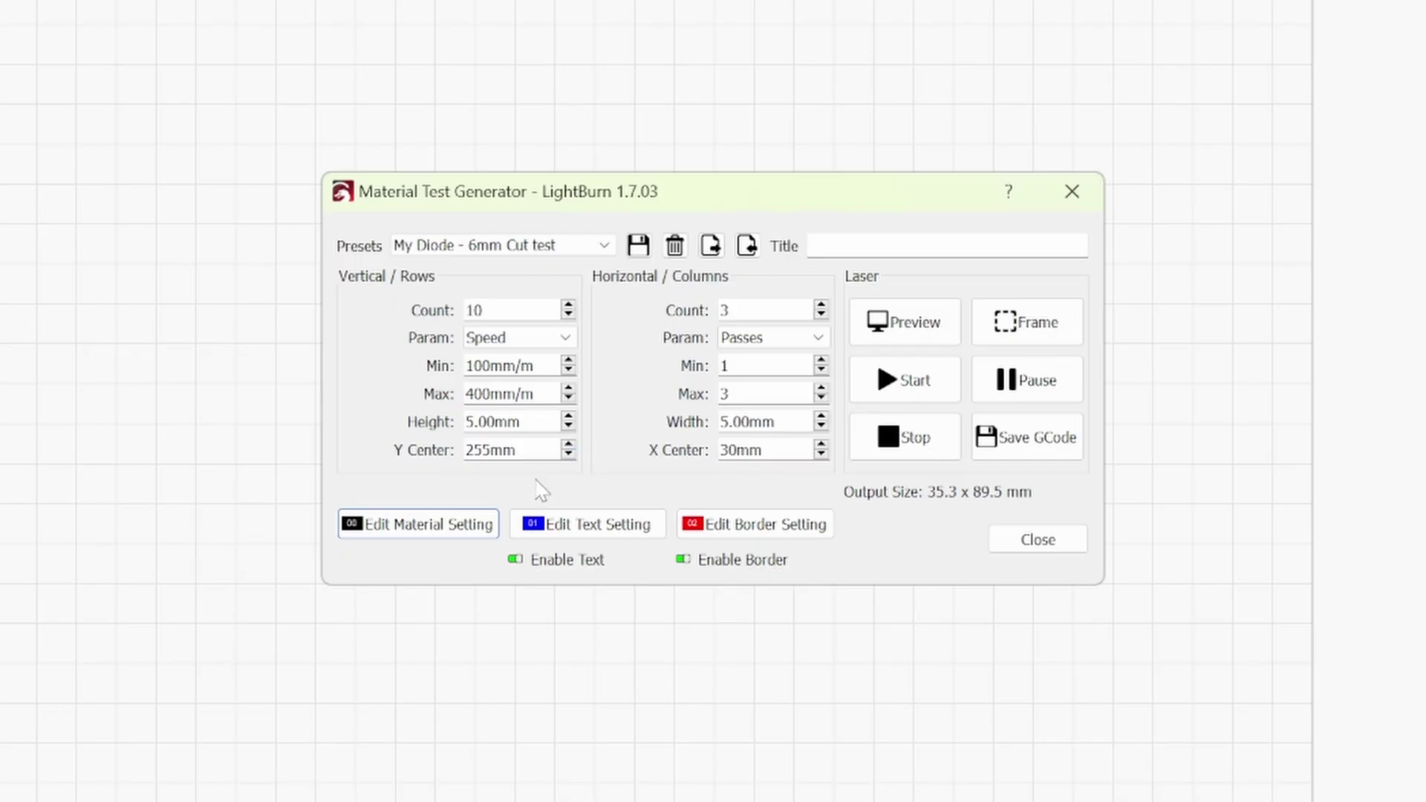
Raise the material layer's Max Power from 30 to 100.
click(451, 533)
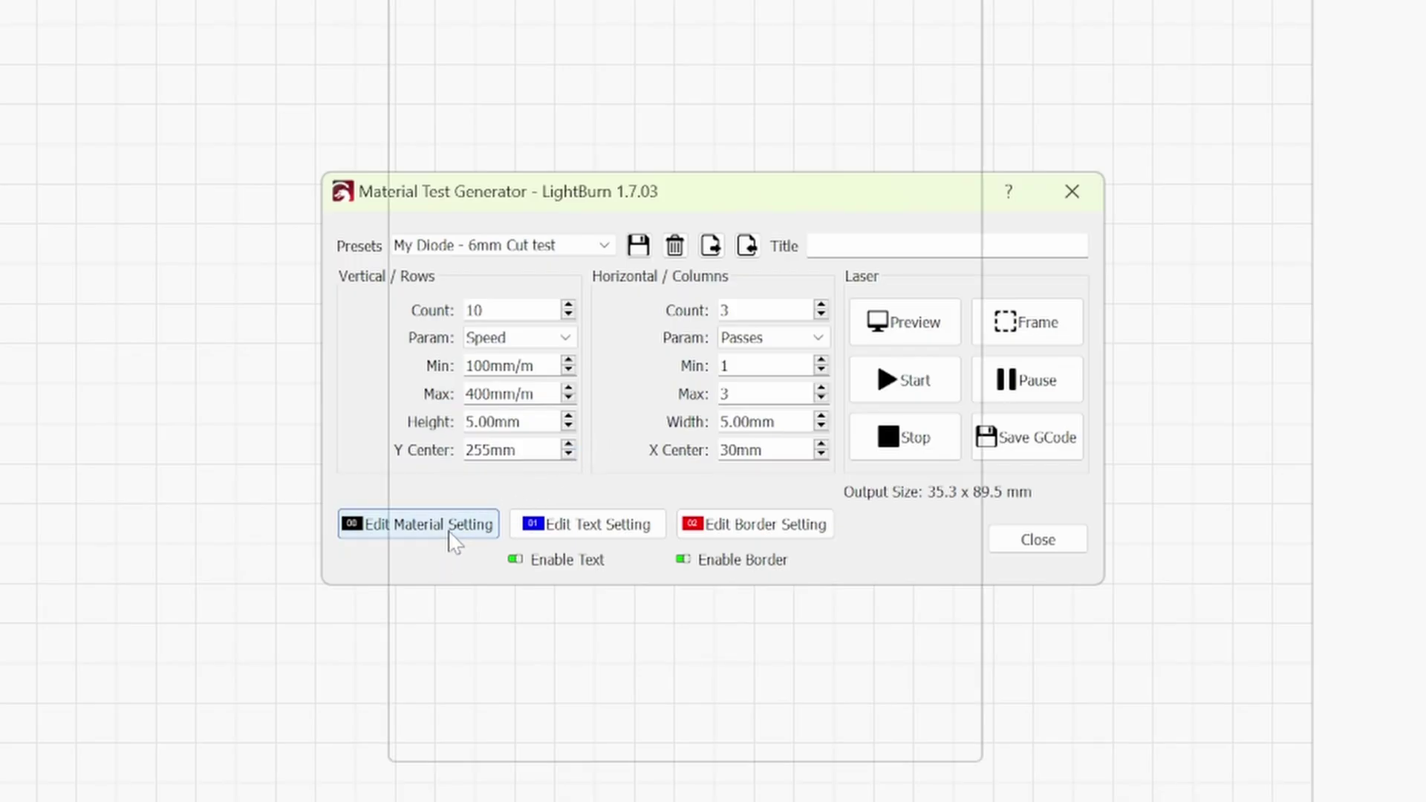
double_click(771, 111)
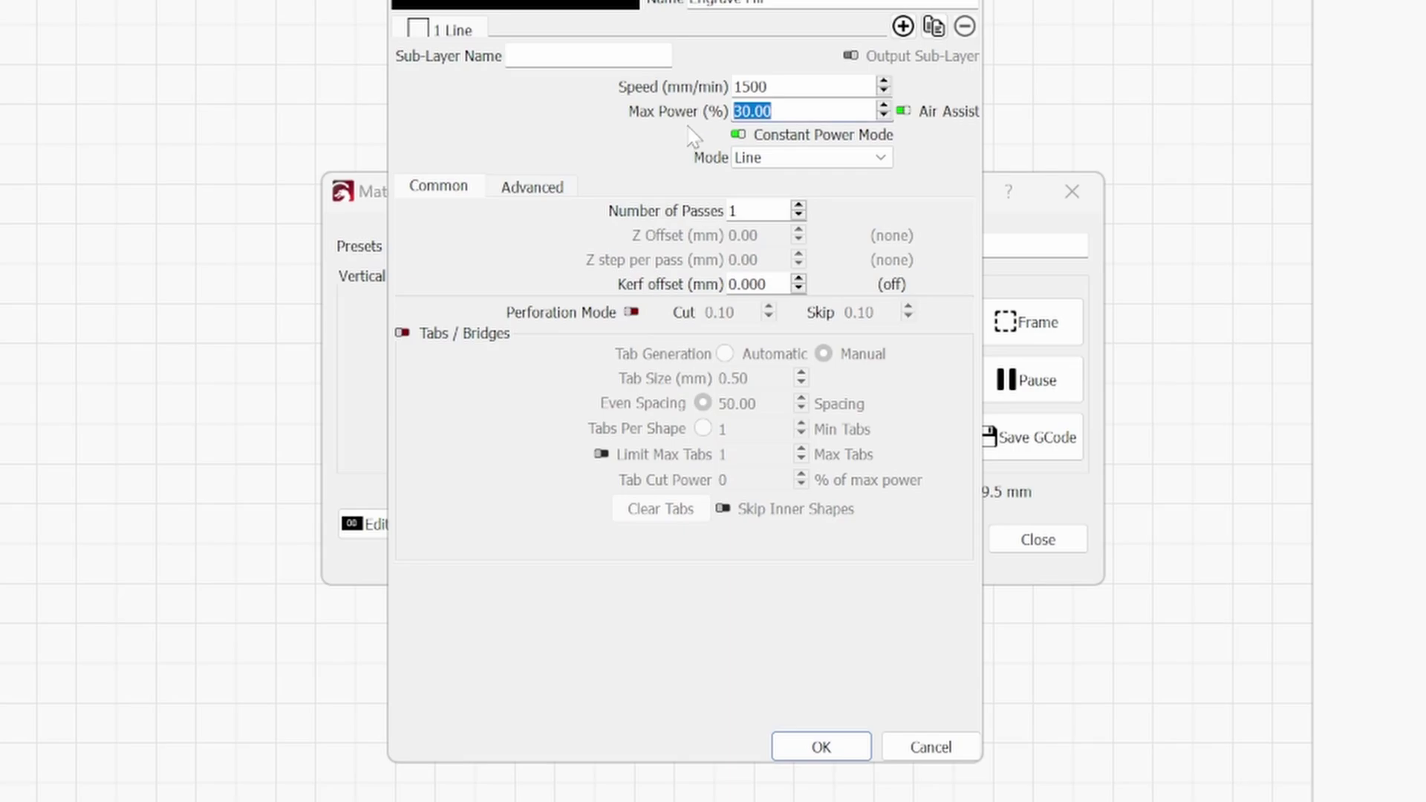
text(100)
Confirm the material layer settings and review the text layer's cut settings.
click(820, 747)
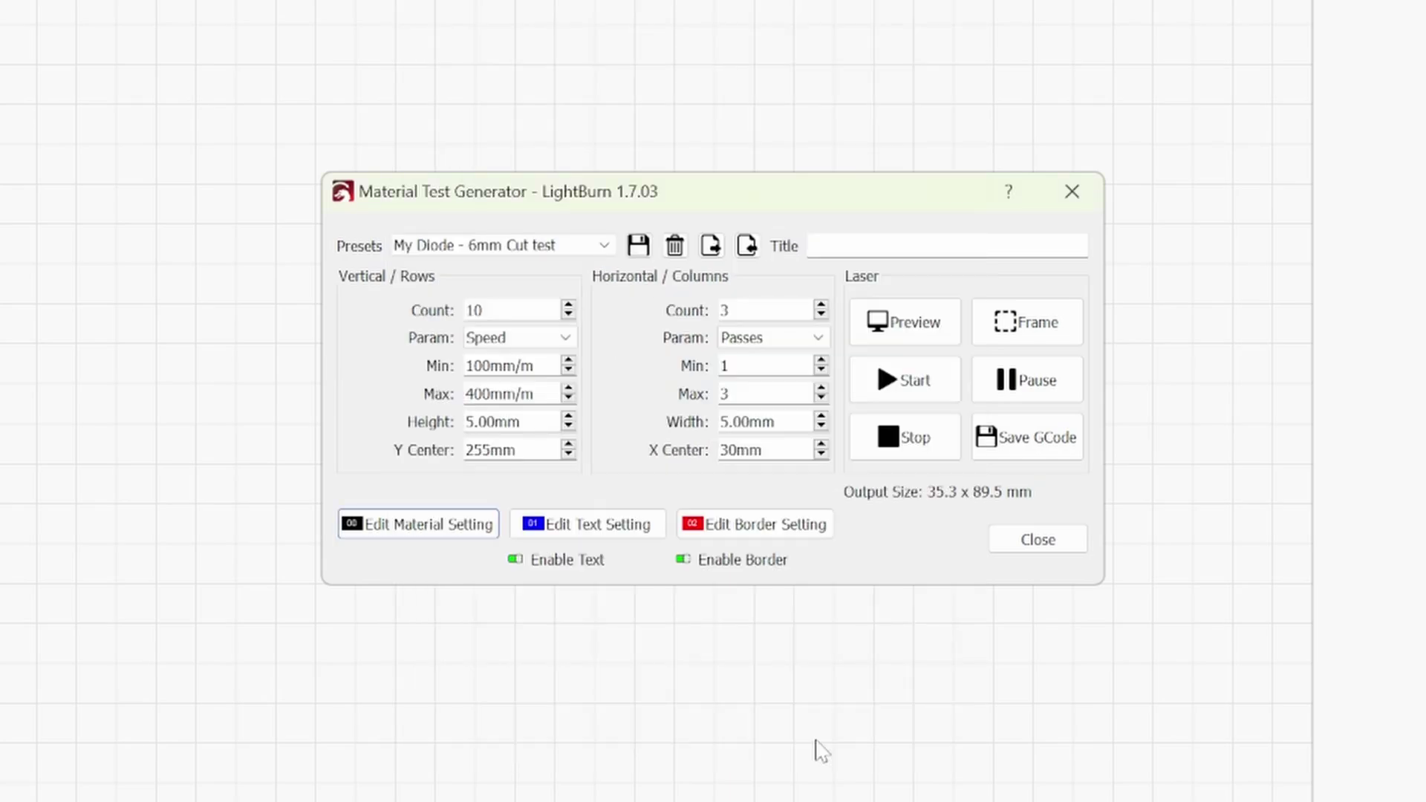
click(624, 534)
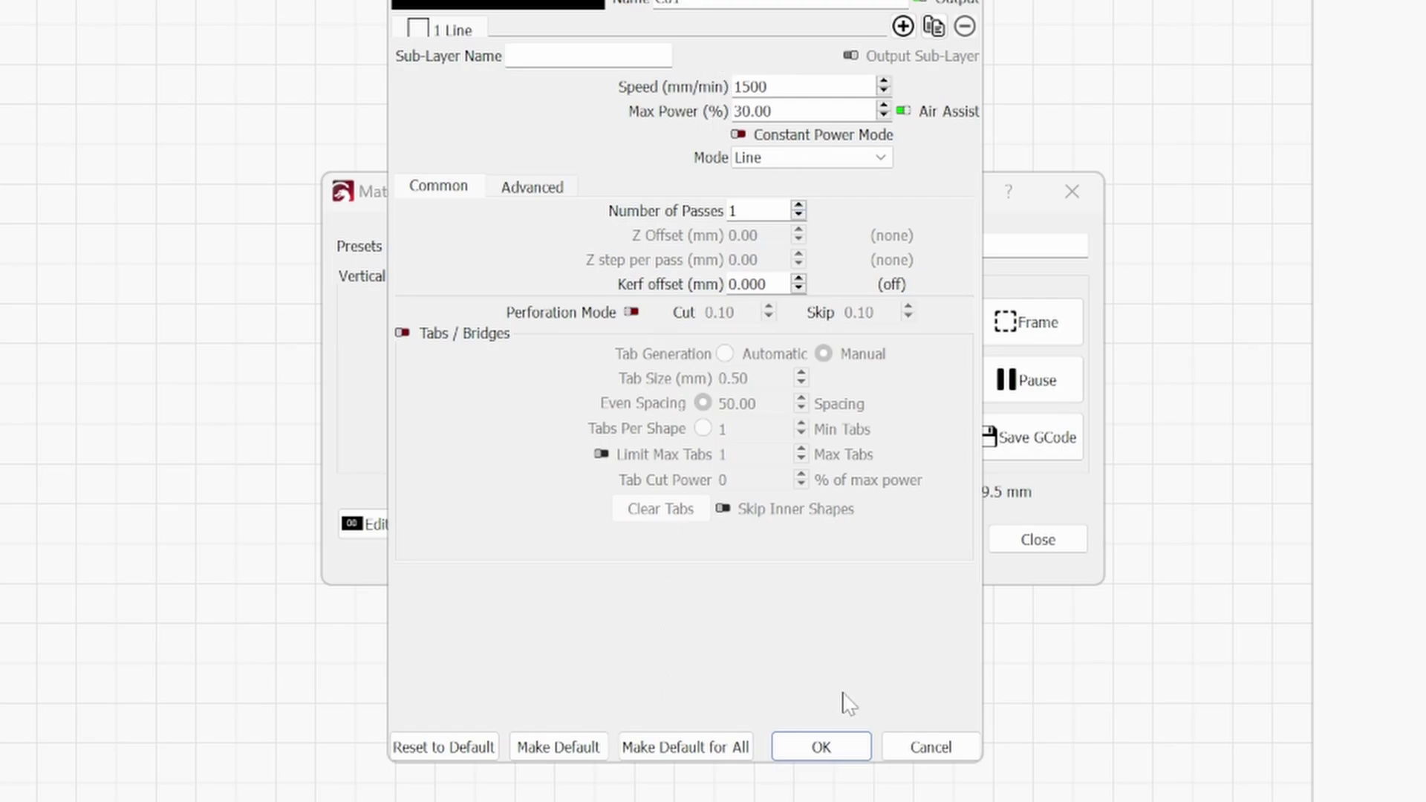
click(827, 749)
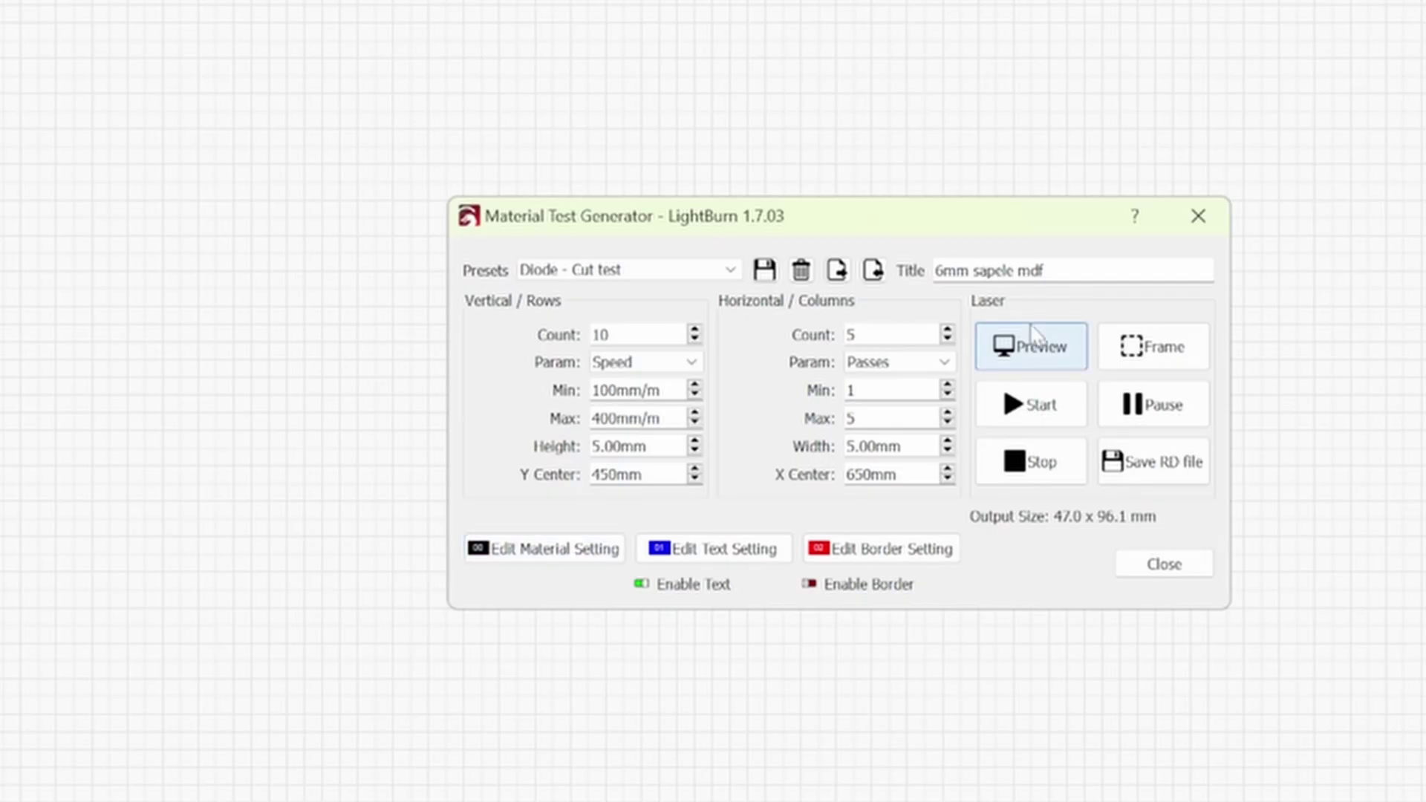
Preview the 6mm sapele mdf card, stepping through the simulated cut path.
click(904, 321)
mouse_move(895, 470)
mouse_down()
mouse_move(547, 461)
mouse_move(811, 442)
mouse_move(895, 469)
mouse_up()
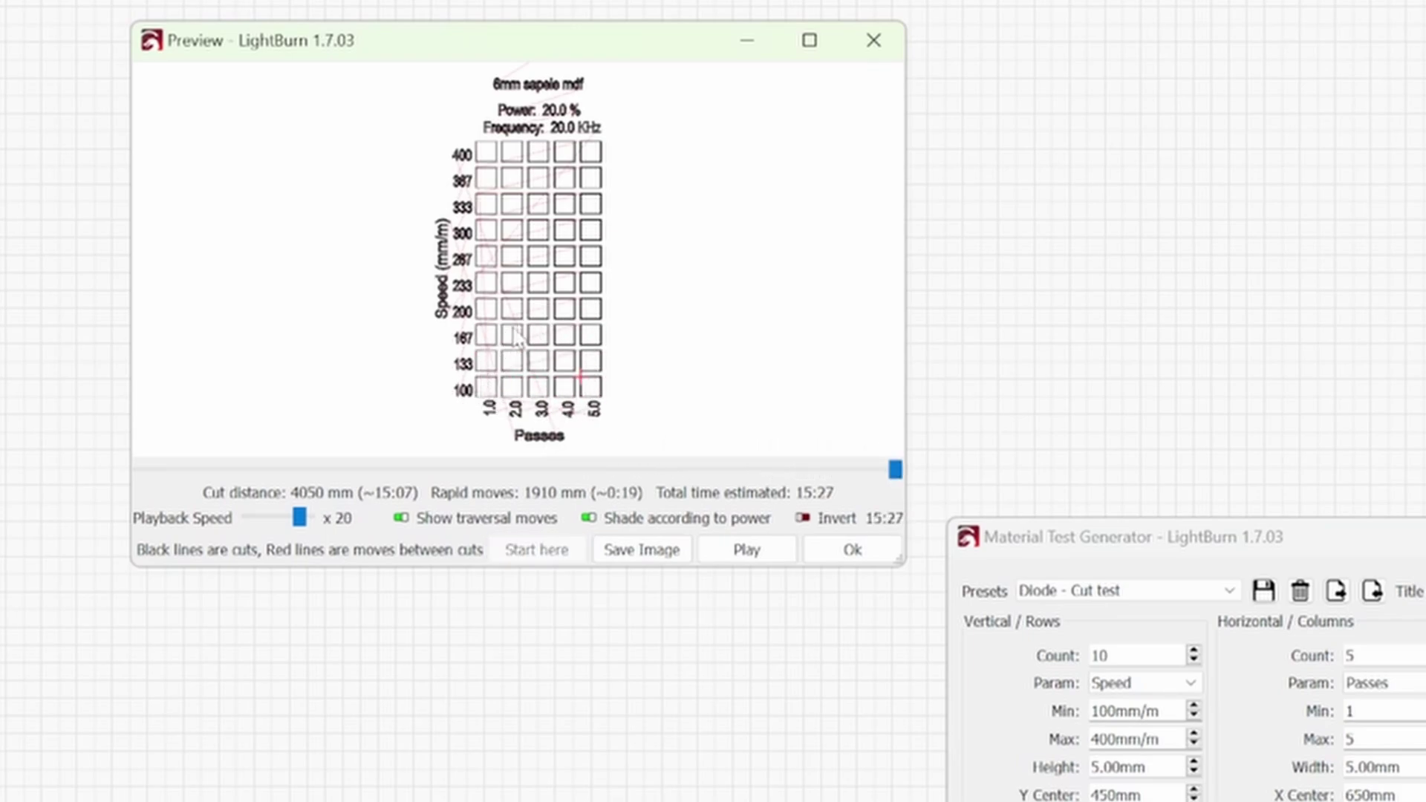
click(885, 543)
Give the Outer cuts border 100 mm/min speed, 100% max and min power, and 3 passes.
click(940, 570)
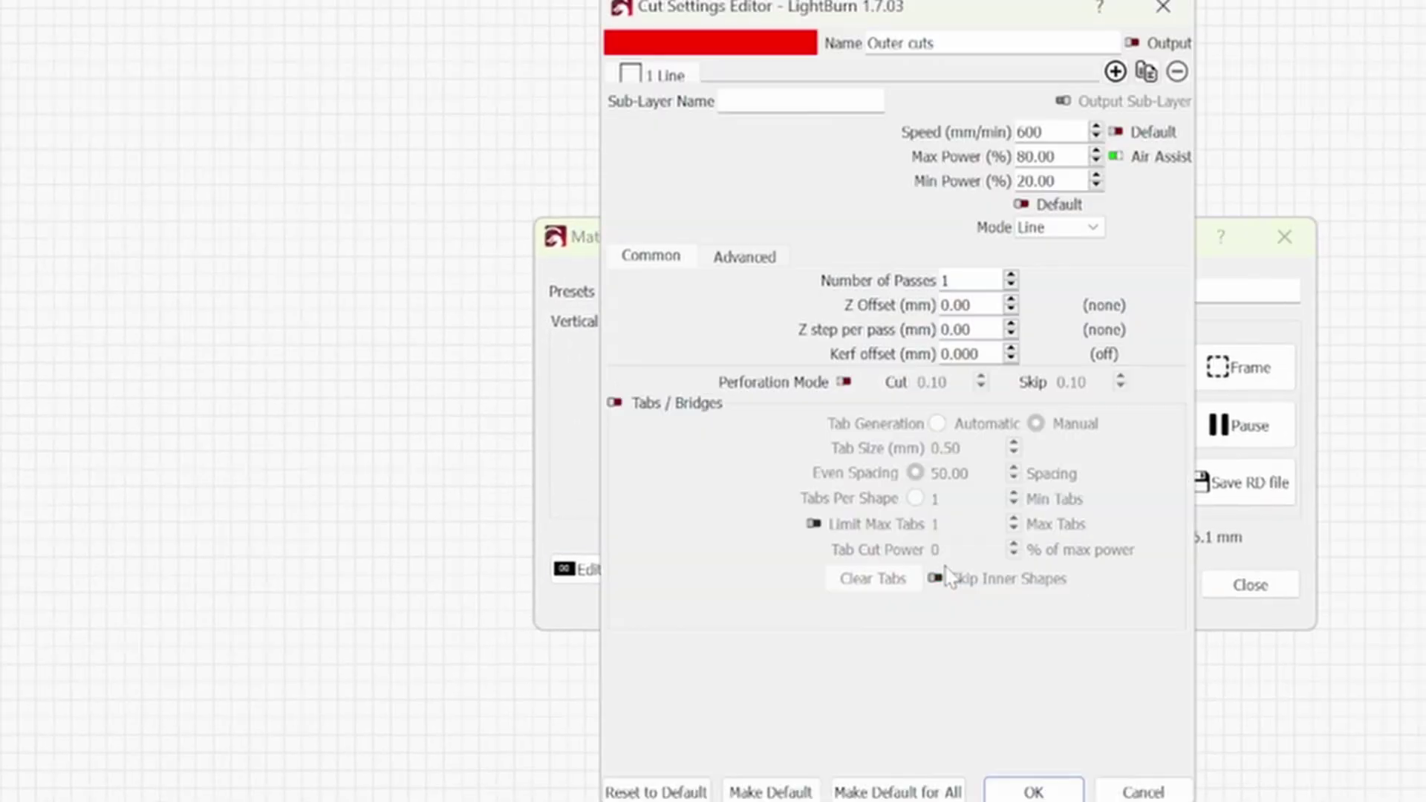
key(Tab)
text(1)
key(Tab)
text(1)
key(Tab)
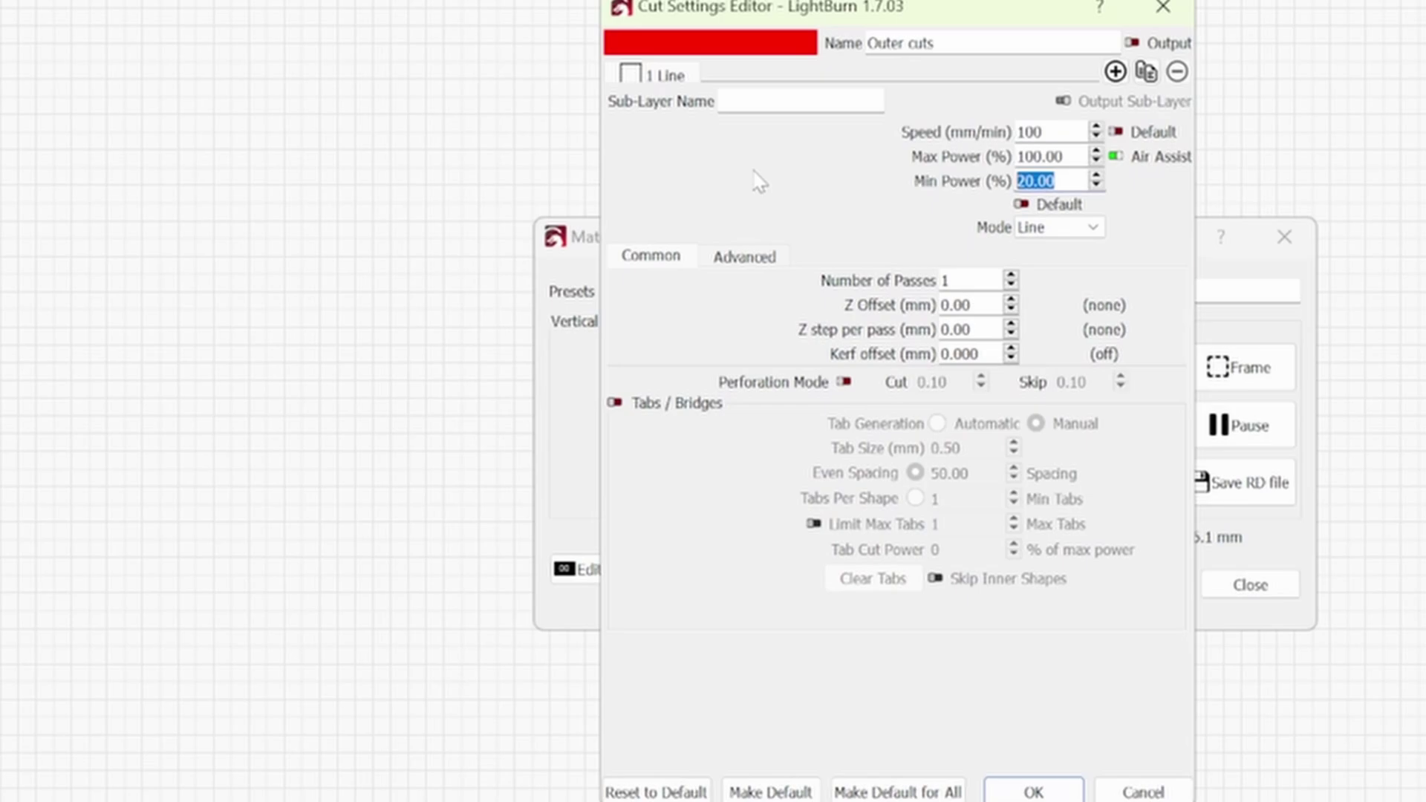
text(1)
key(Tab)
text(1)
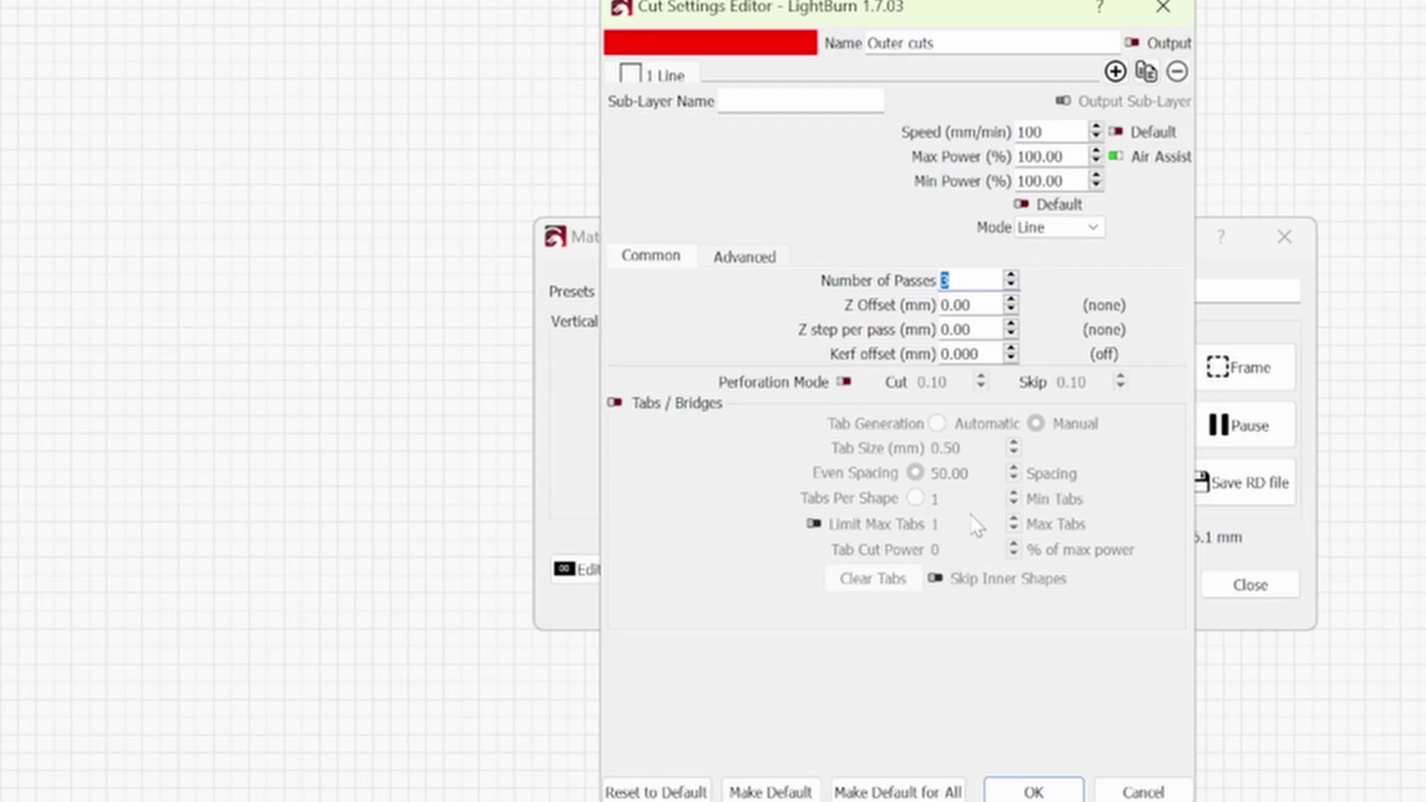
Confirm the border settings, enable the cut-out border, and preview the card.
click(1034, 791)
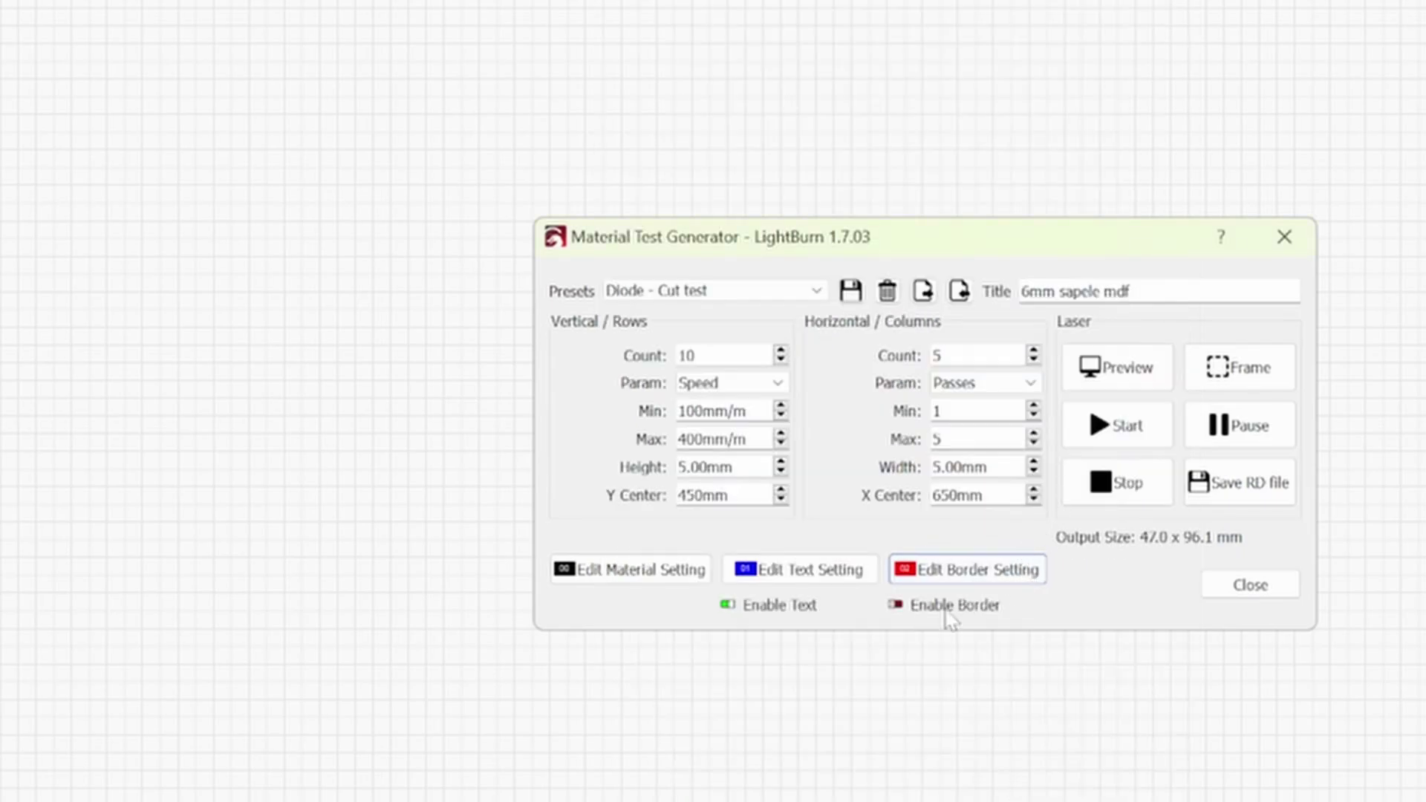
click(897, 605)
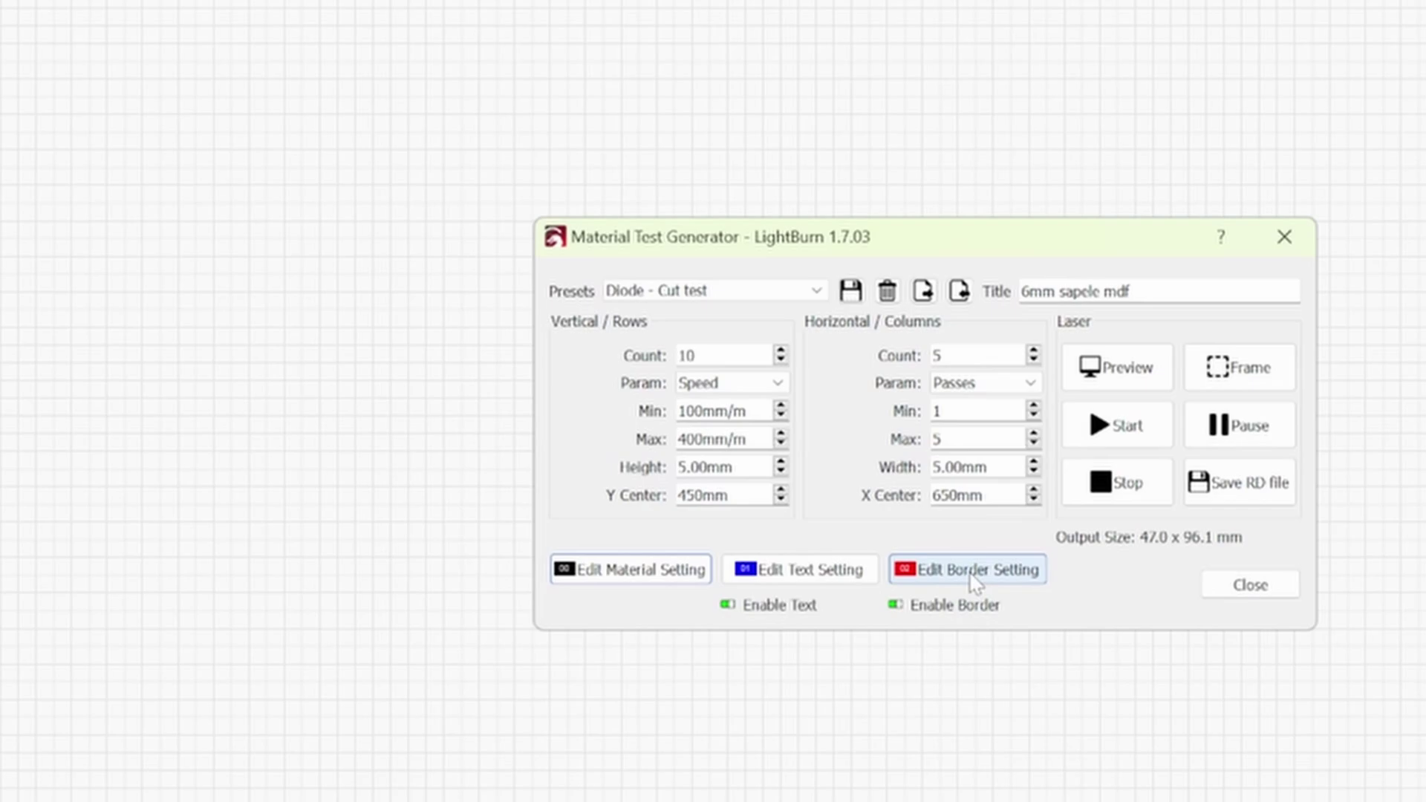
click(1118, 367)
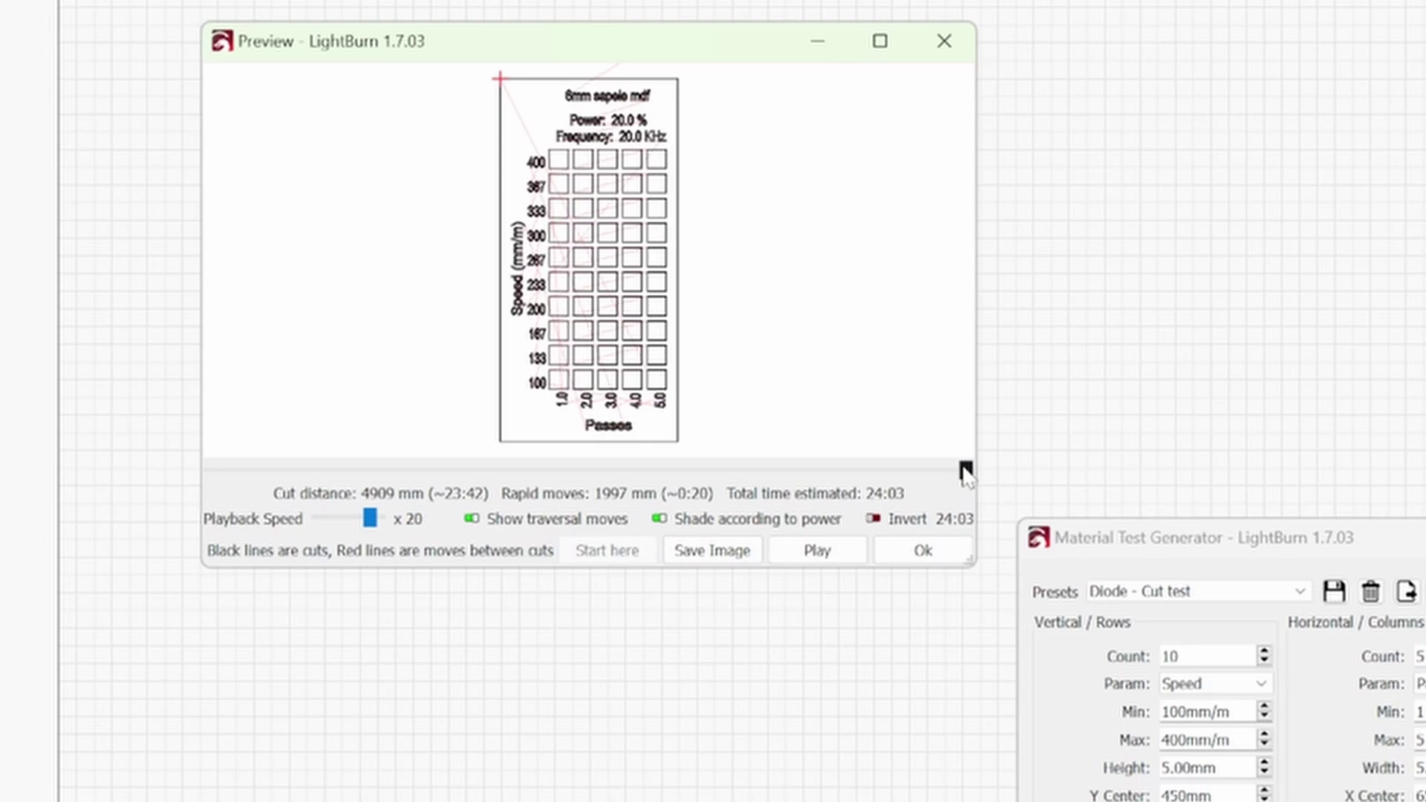
Rewind the simulation partway through the job and dismiss the Start here options.
drag(967, 471, 695, 462)
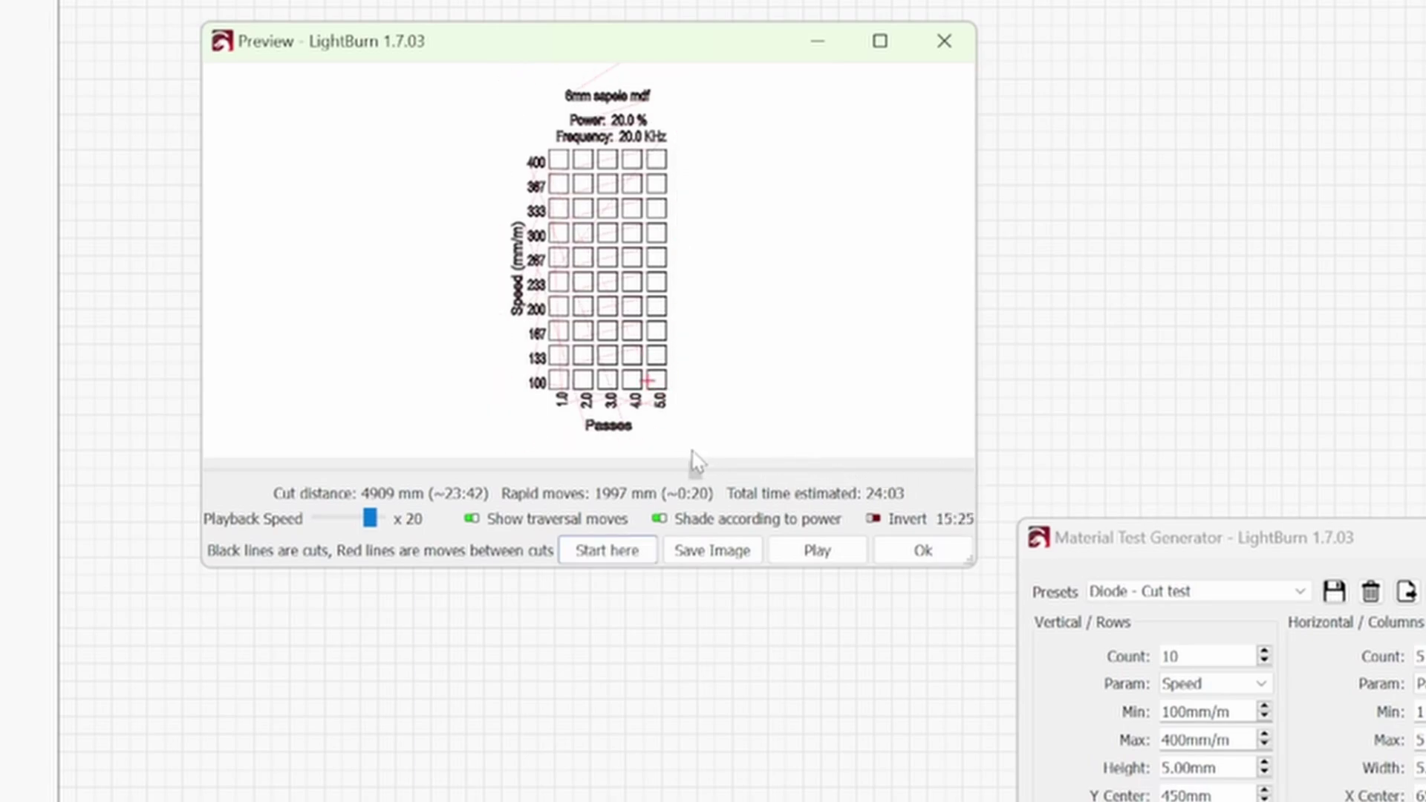
click(585, 559)
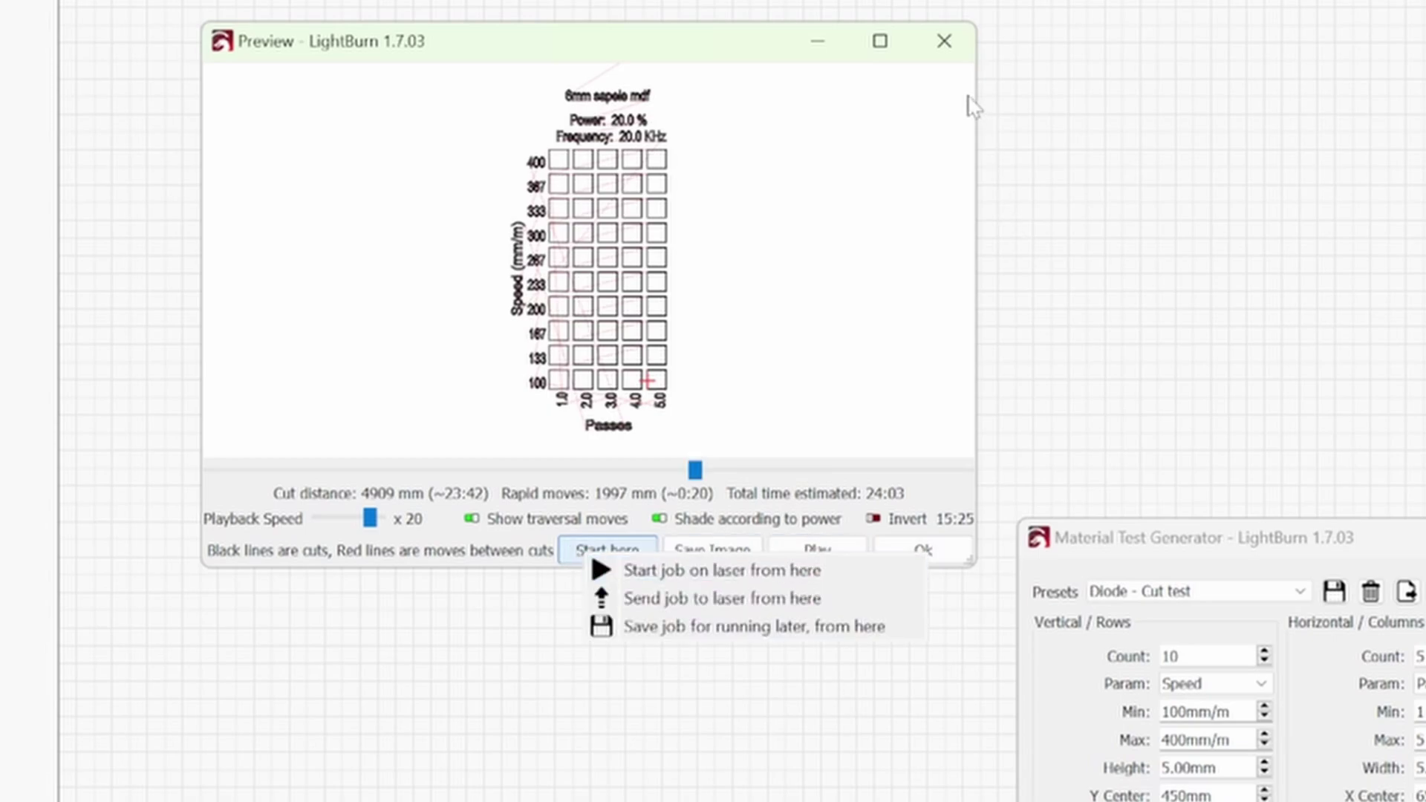
click(928, 449)
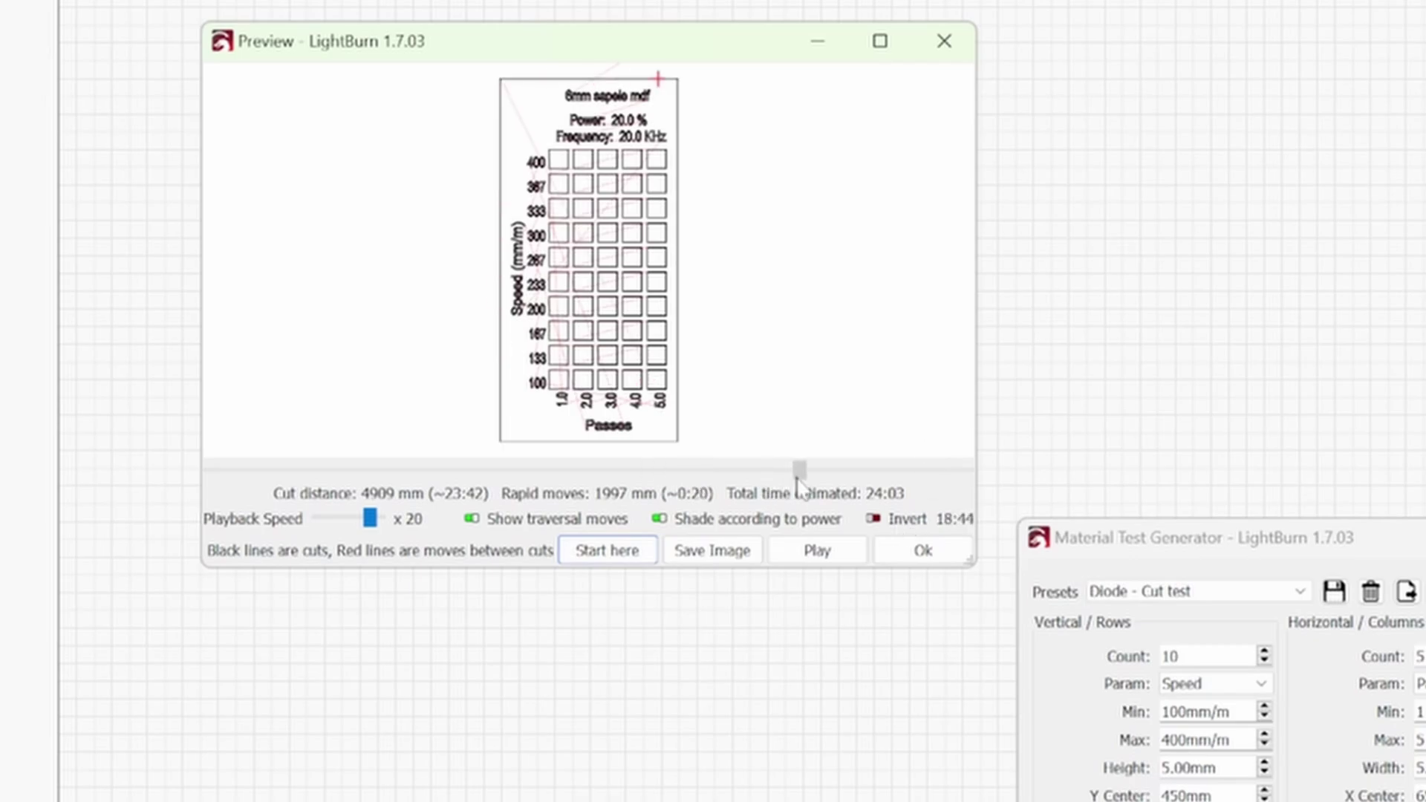